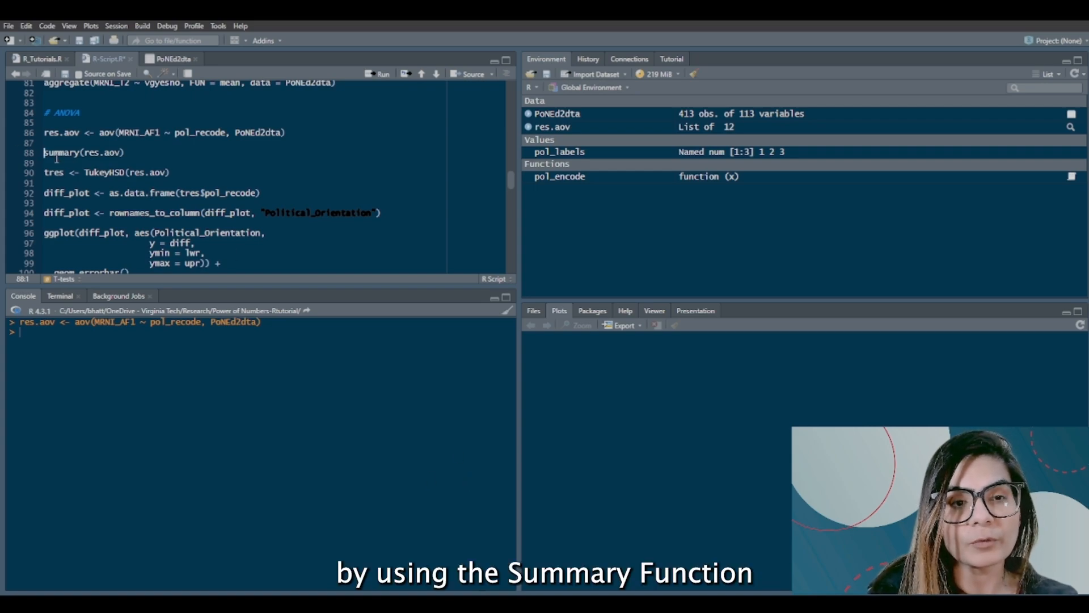
# Step: Run summary(res.aov) for the ANOVA model and examine the significance of pol_recode for MRNI_AF1
pyautogui.doubleClick(111, 153)
pyautogui.click(72, 154)
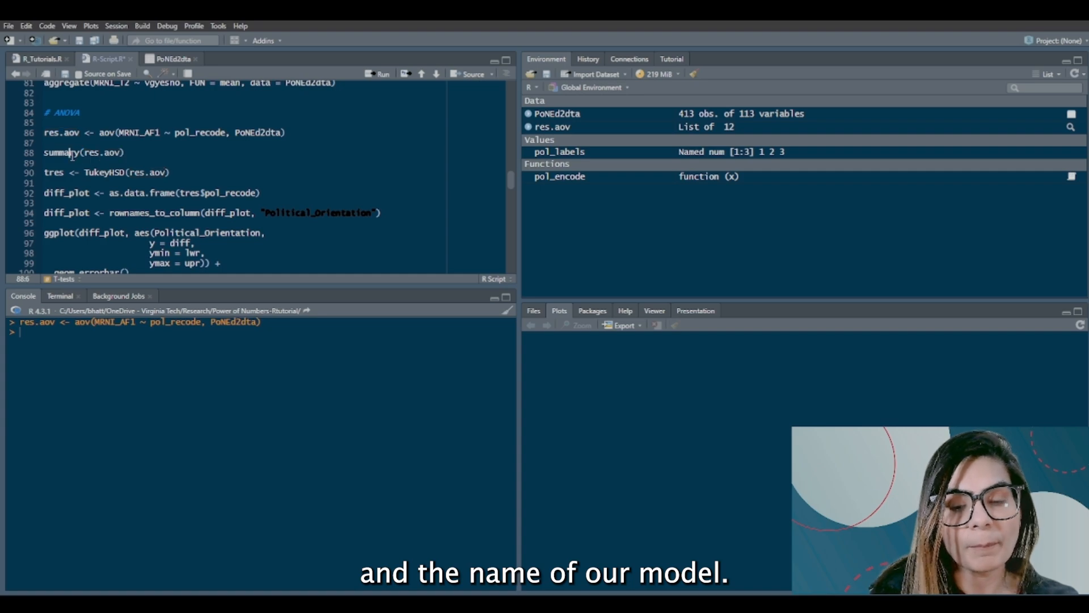
pyautogui.hotkey('ctrl', 'Return')
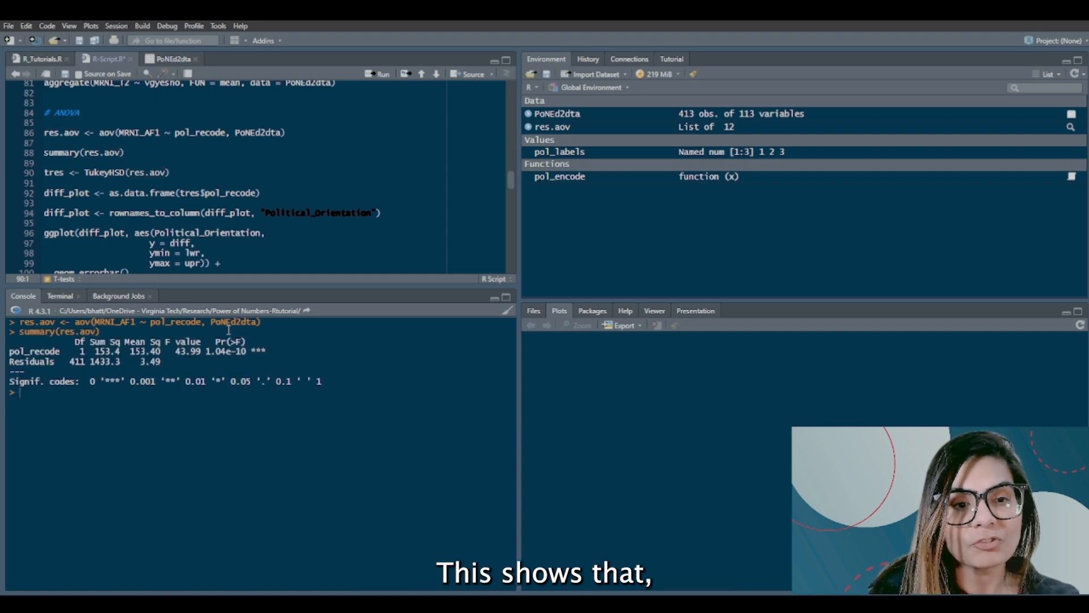
pyautogui.moveTo(267, 351); pyautogui.dragTo(210, 350)
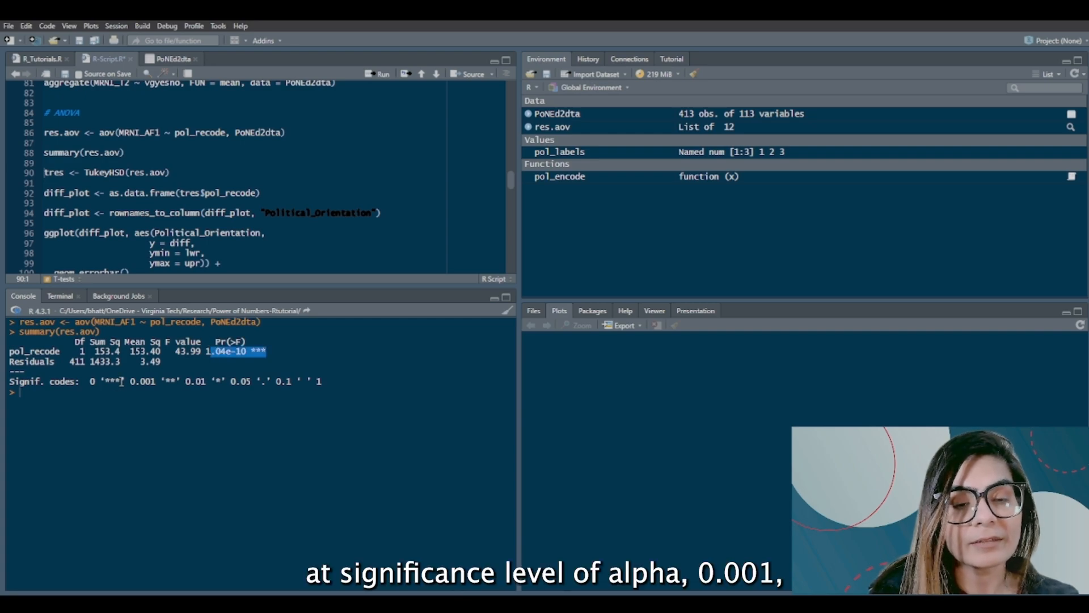
pyautogui.moveTo(267, 351); pyautogui.dragTo(206, 354)
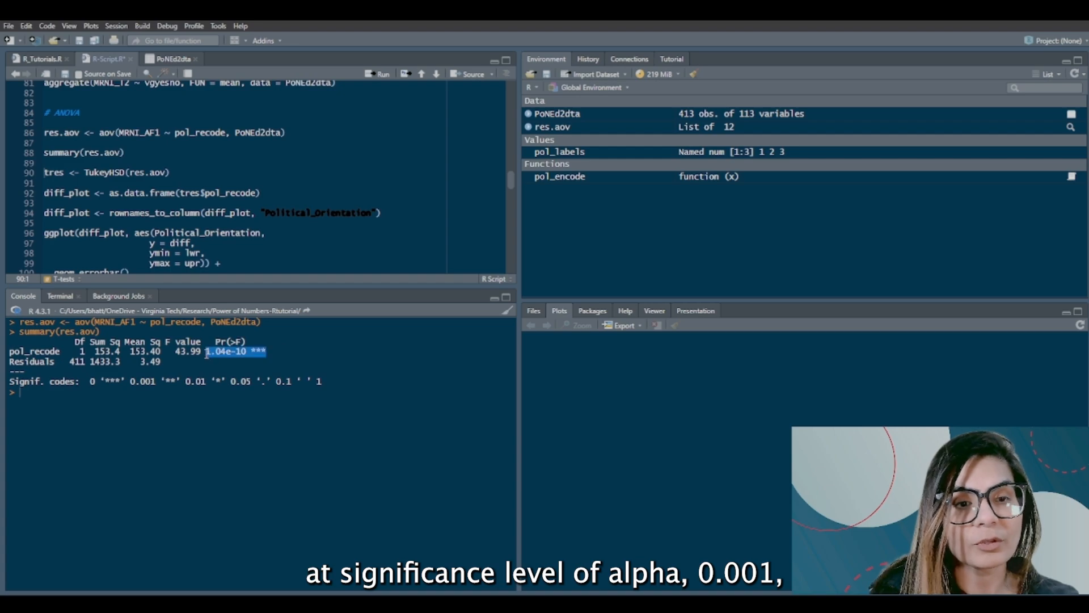
pyautogui.doubleClick(25, 352)
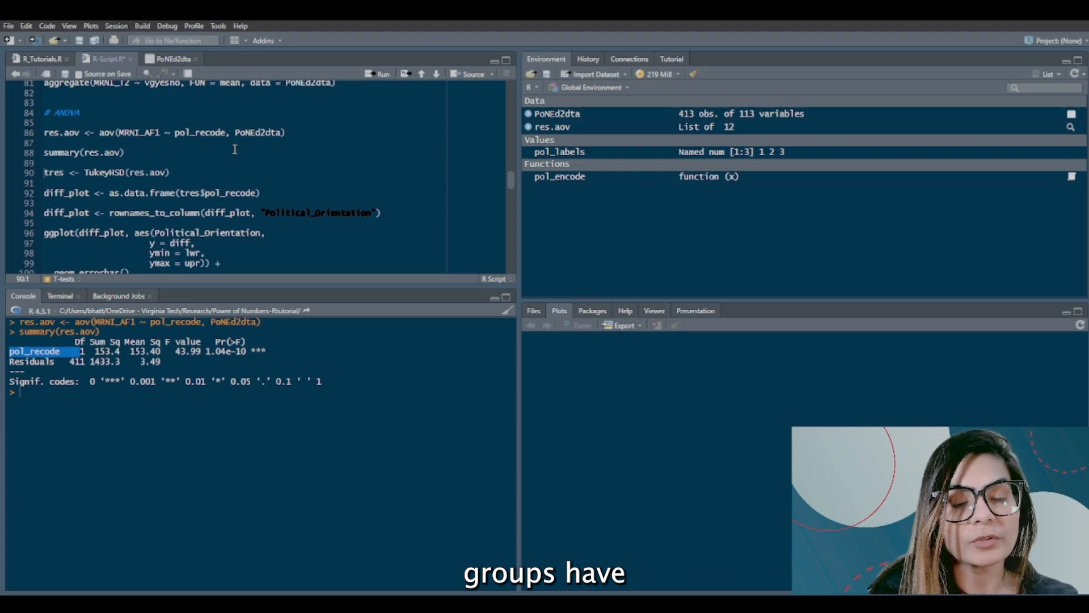
pyautogui.doubleClick(141, 134)
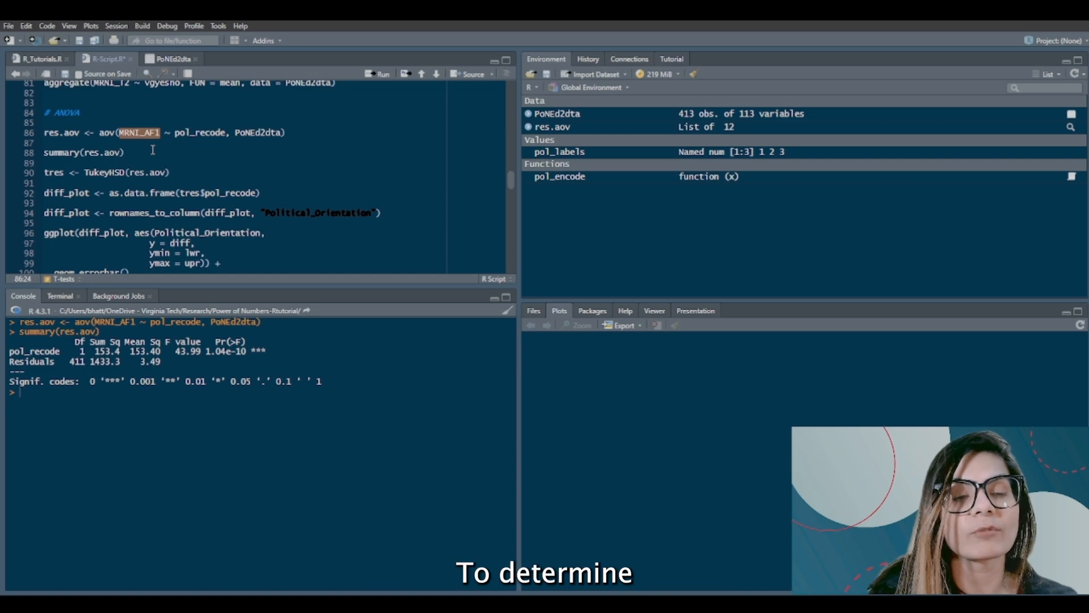
# Step: Run the TukeyHSD test on the res.aov model and store the result in tres
pyautogui.scroll(-1, 114, 164)
pyautogui.click(45, 156)
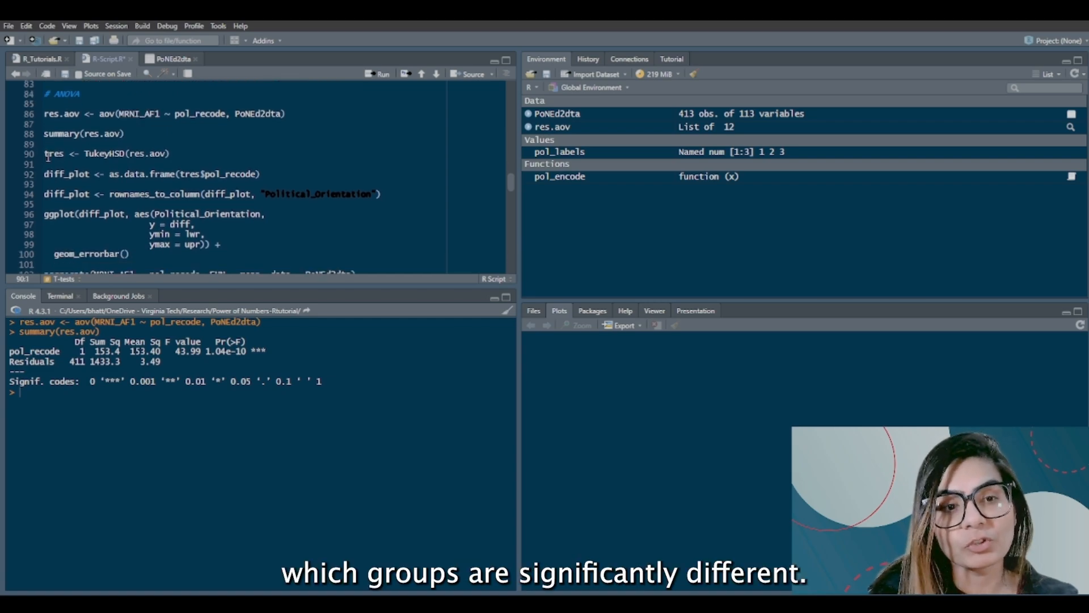
pyautogui.doubleClick(113, 155)
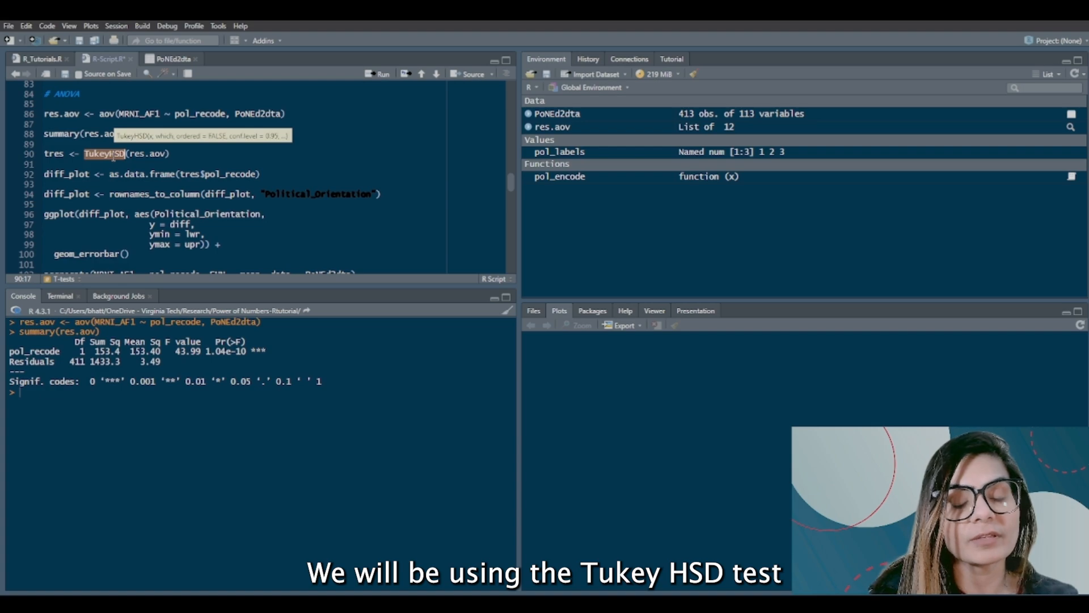
pyautogui.click(43, 154)
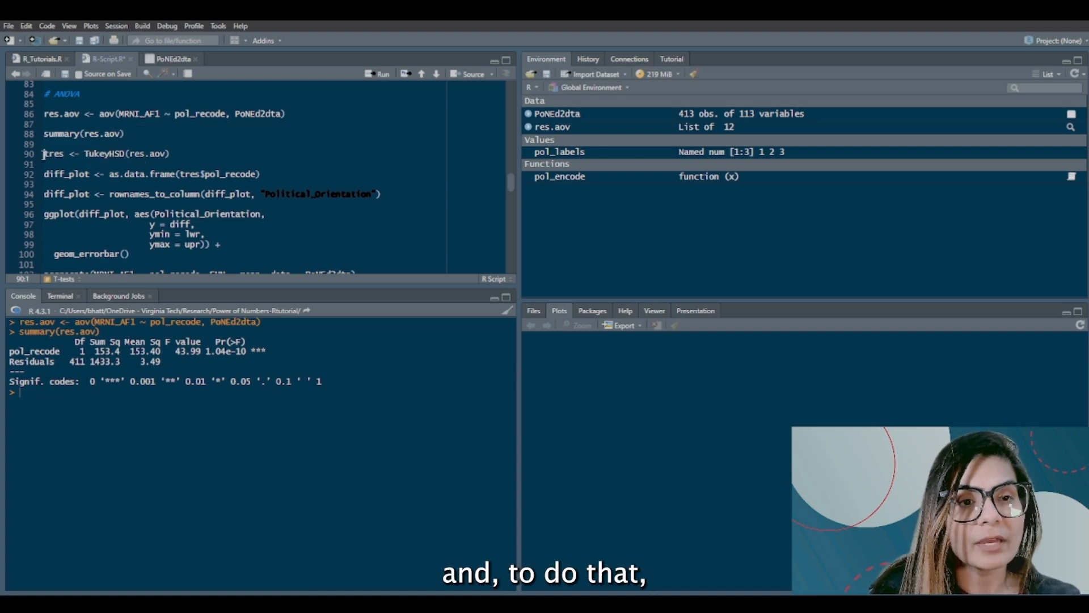
pyautogui.doubleClick(114, 154)
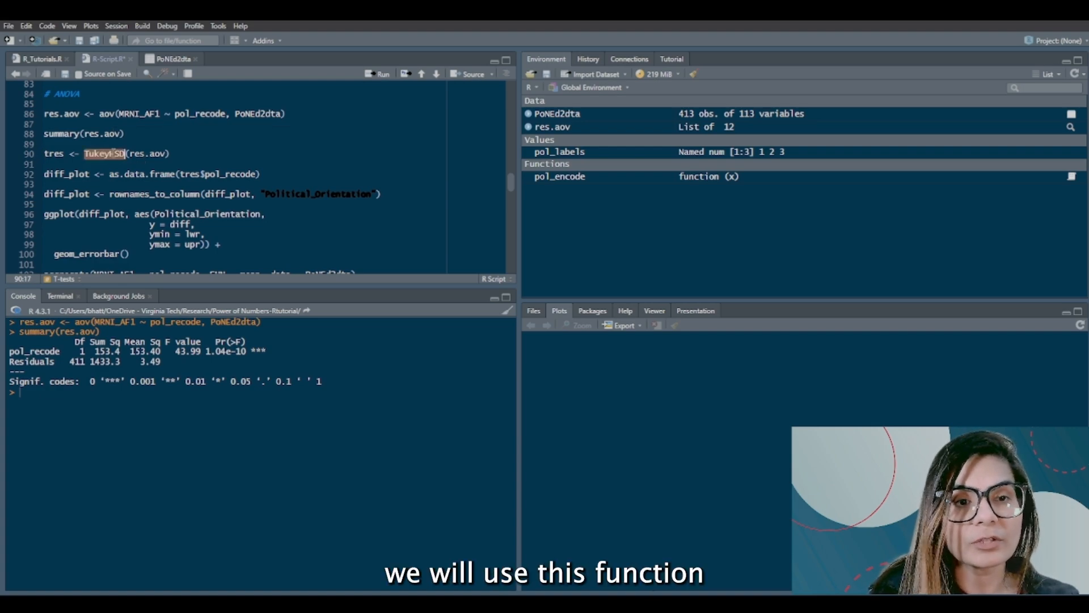
pyautogui.doubleClick(146, 153)
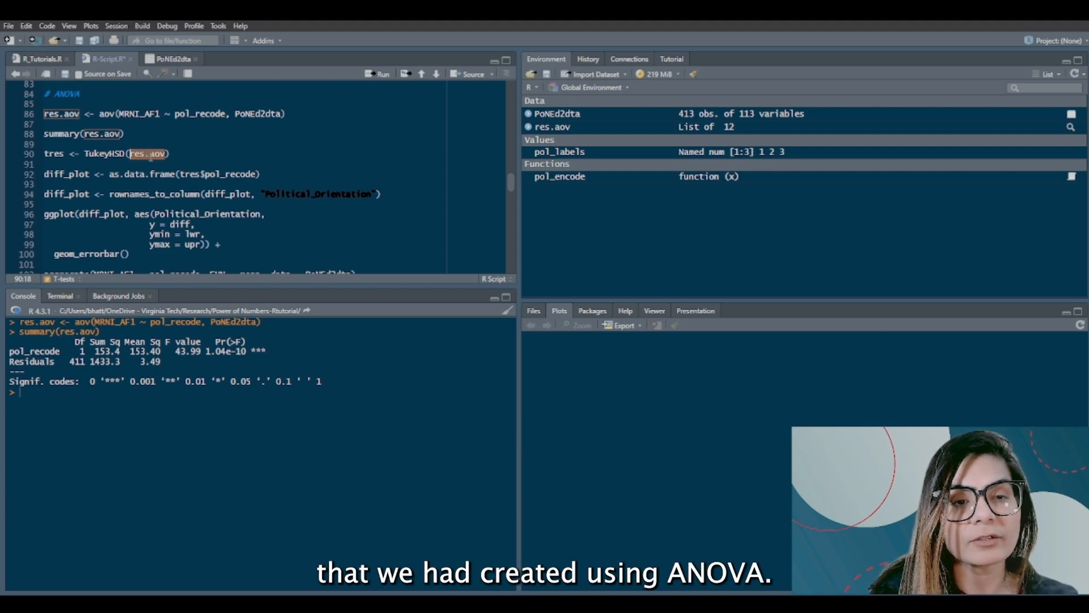
pyautogui.doubleClick(48, 154)
pyautogui.press('Left')
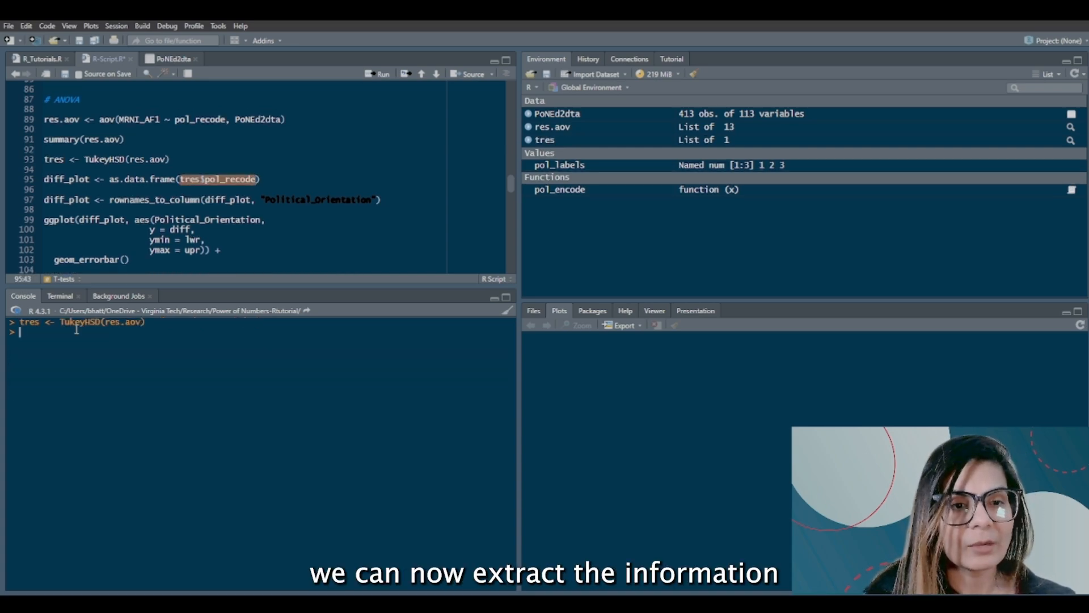
# Step: Output tres$pol_recode and examine the pairwise differences between the political groups for MRNI_AF1
pyautogui.hotkey('ctrl', 'Return')
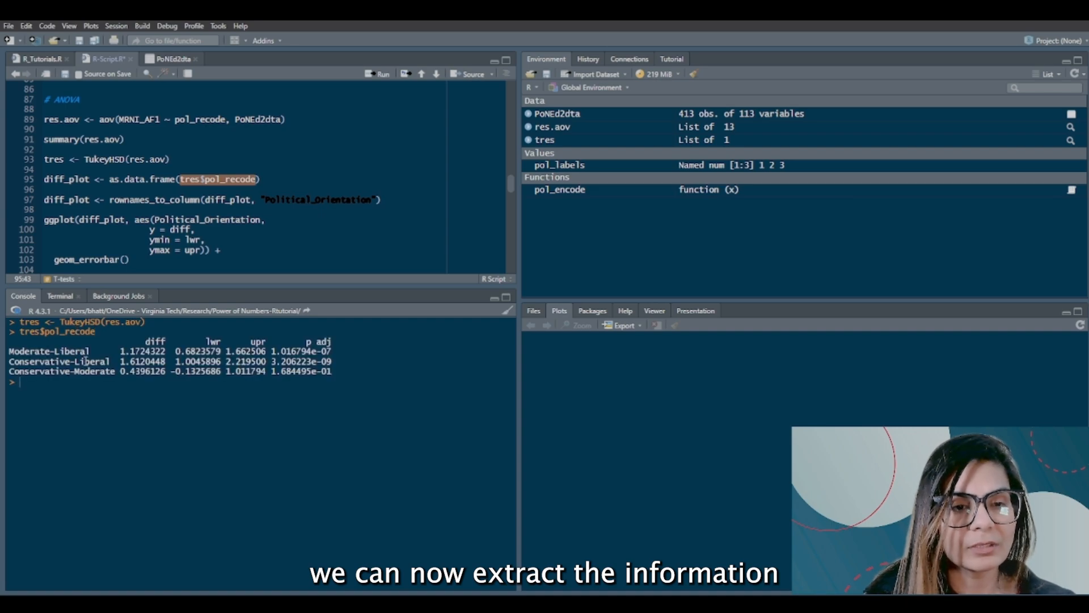
pyautogui.doubleClick(85, 362)
pyautogui.click(67, 352)
pyautogui.doubleClick(67, 353)
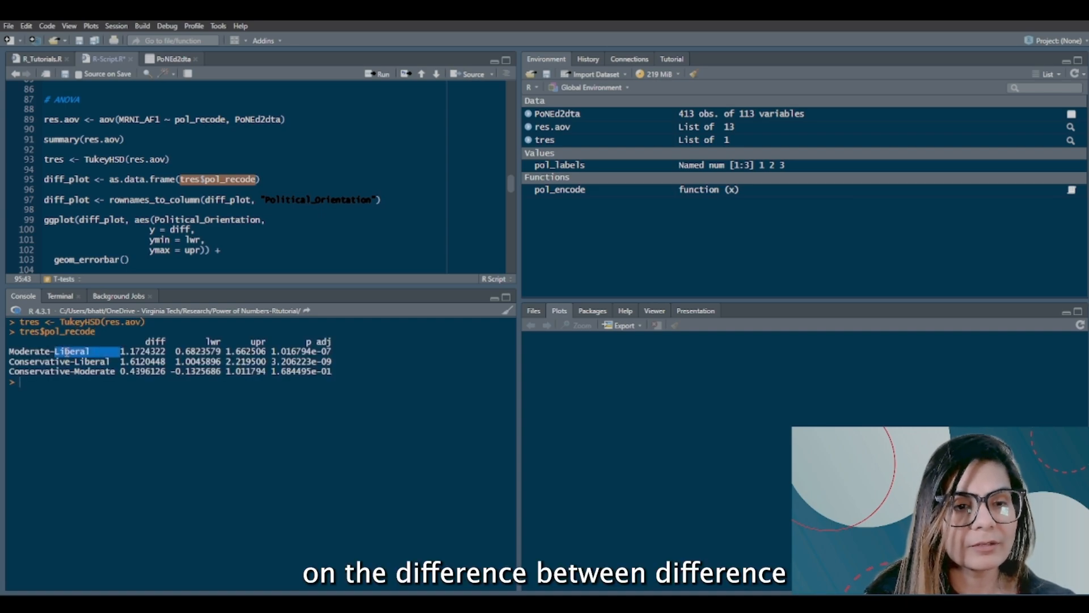
pyautogui.click(29, 354)
pyautogui.moveTo(100, 352); pyautogui.dragTo(9, 350)
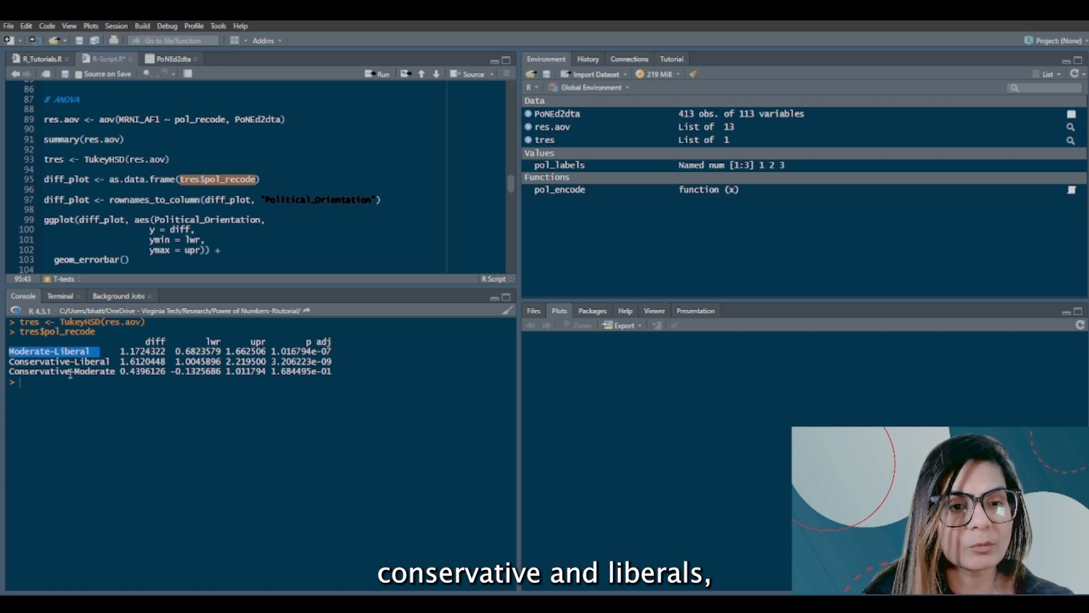
pyautogui.click(196, 378)
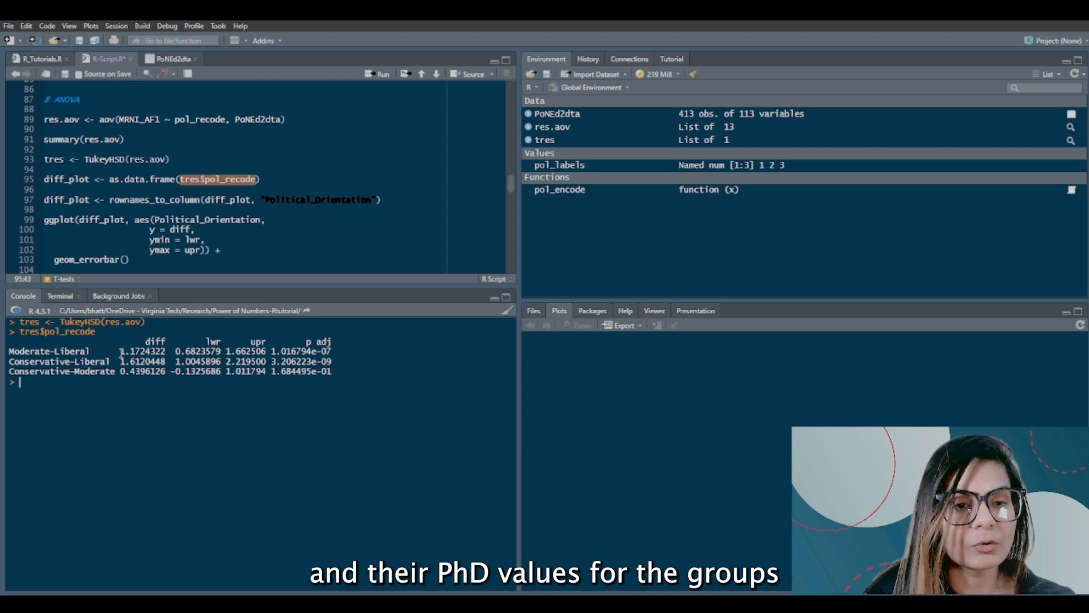
pyautogui.moveTo(121, 354); pyautogui.dragTo(167, 353)
pyautogui.click(151, 119)
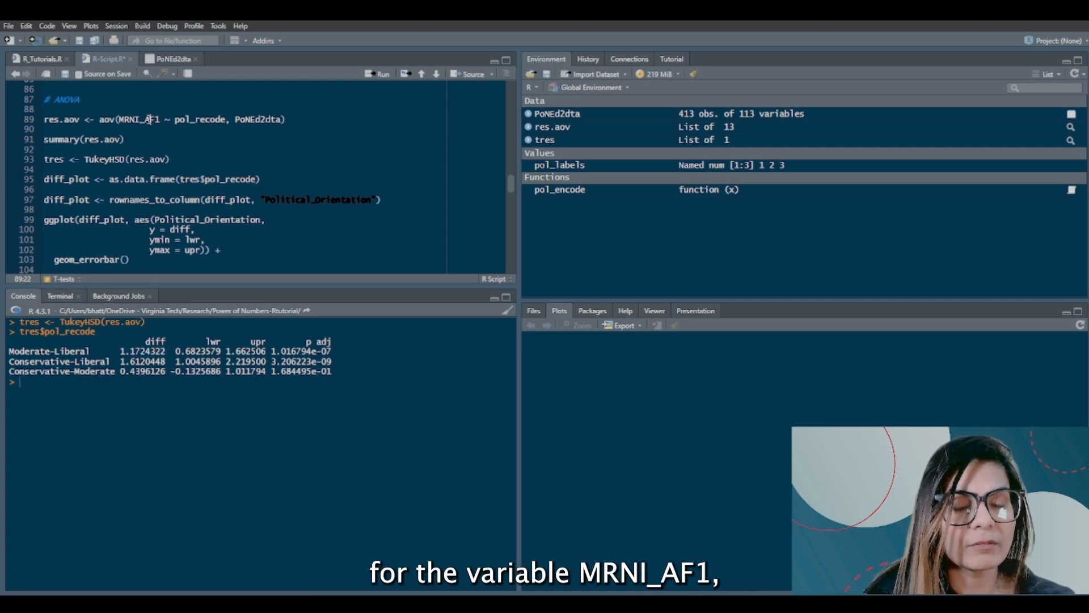
pyautogui.doubleClick(151, 119)
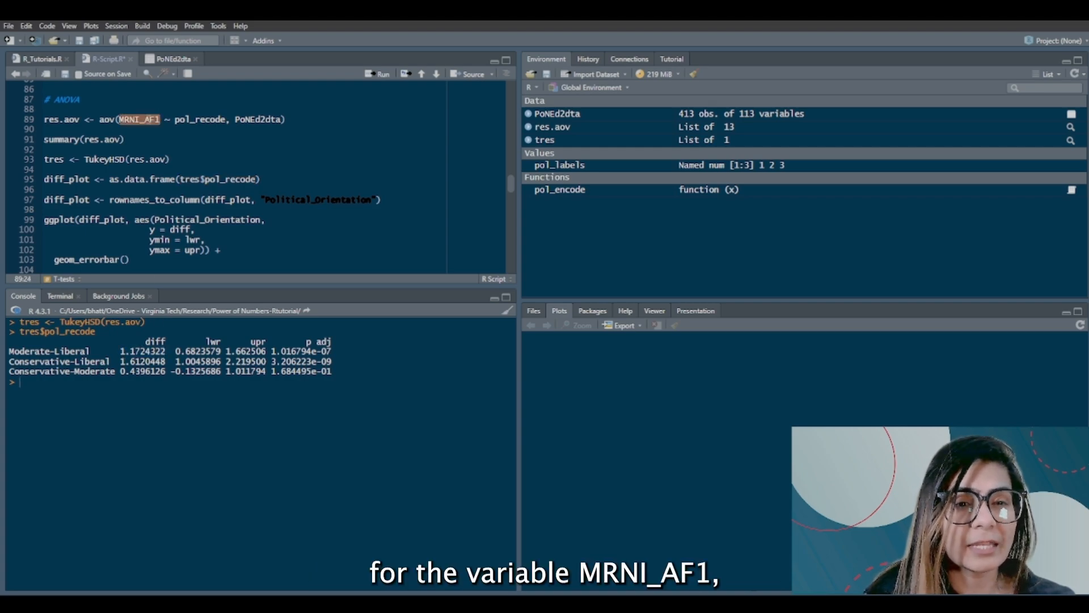
# Step: Save tres$pol_recode as the data frame diff_plot by running its script line, and open the data frame for viewing
pyautogui.doubleClick(65, 180)
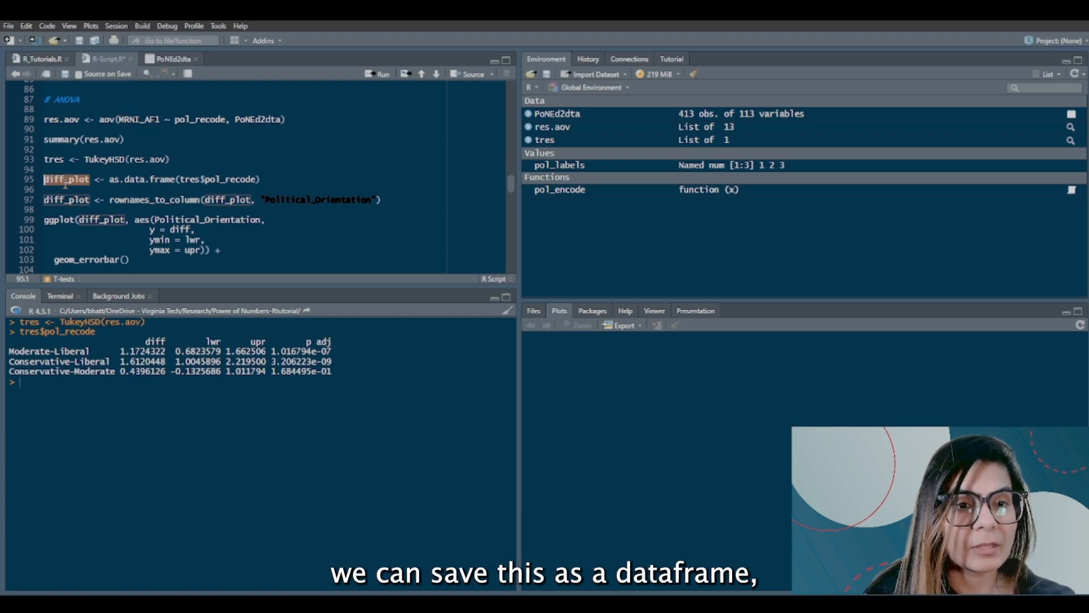
pyautogui.click(61, 180)
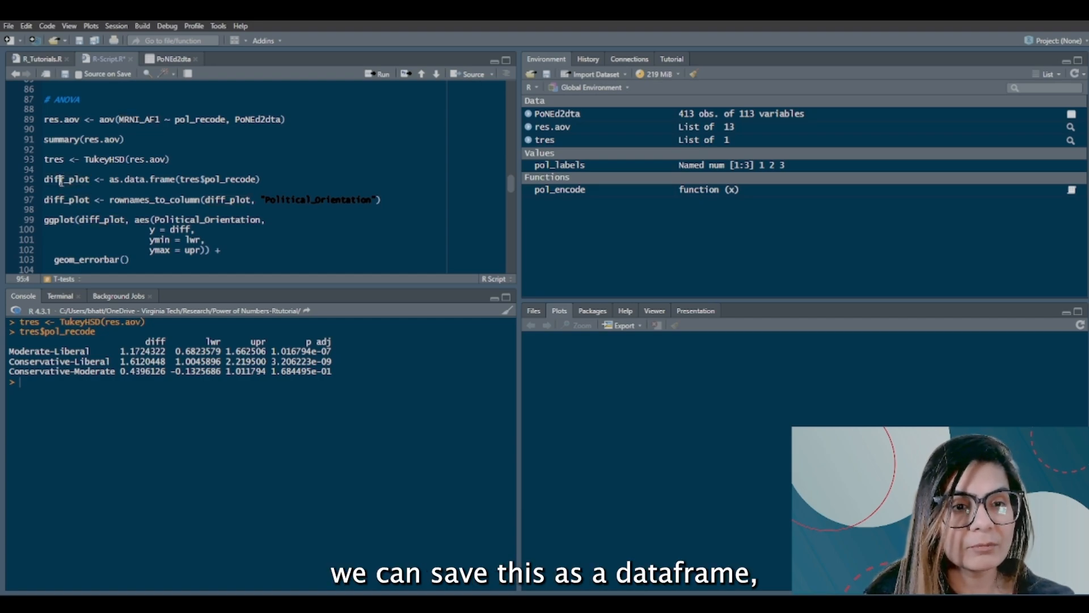
pyautogui.doubleClick(61, 181)
pyautogui.click(45, 179)
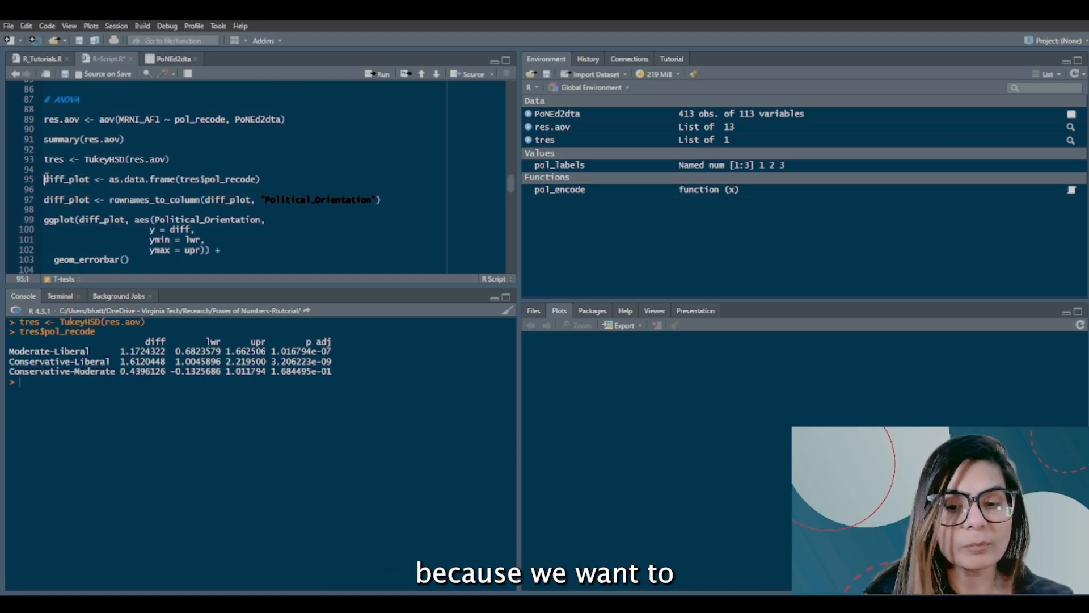
pyautogui.hotkey('ctrl', 'Return')
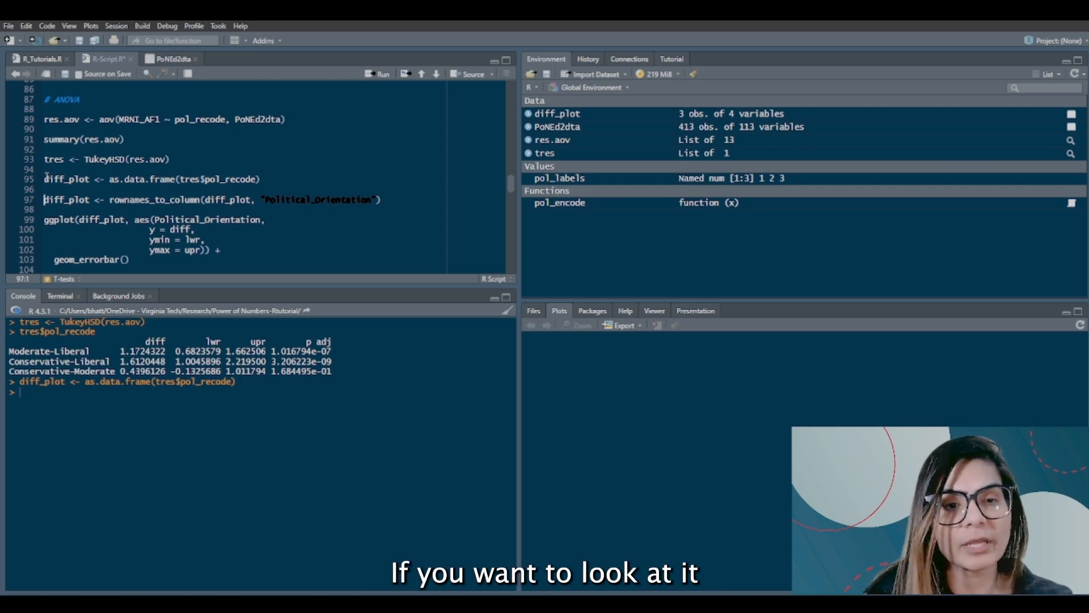
pyautogui.click(568, 119)
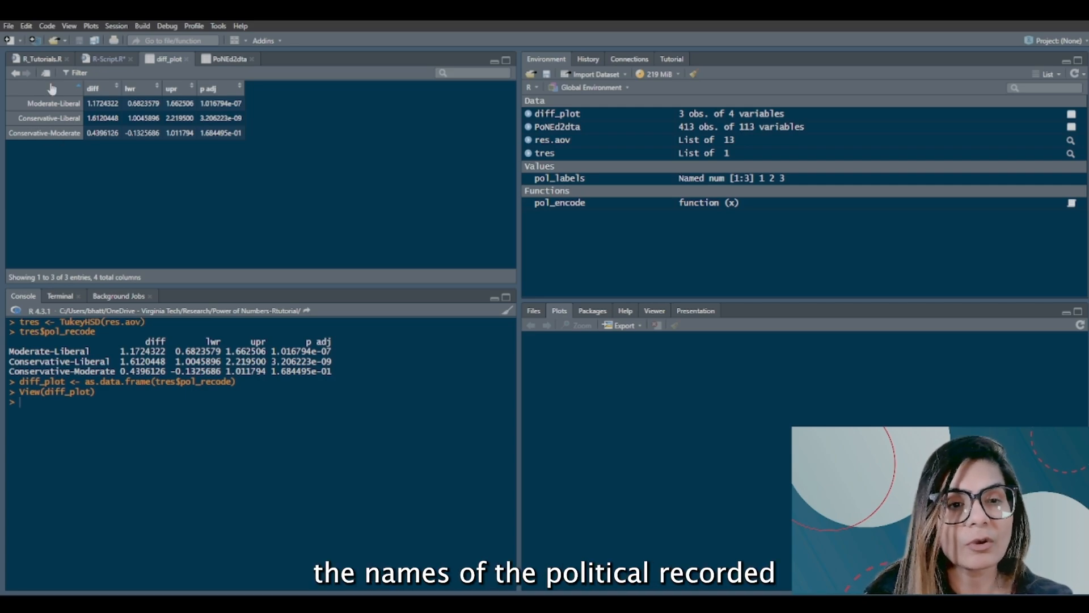
# Step: Run the rownames_to_column line in the script to turn diff_plot's row names into a Political_Orientation column
pyautogui.click(109, 57)
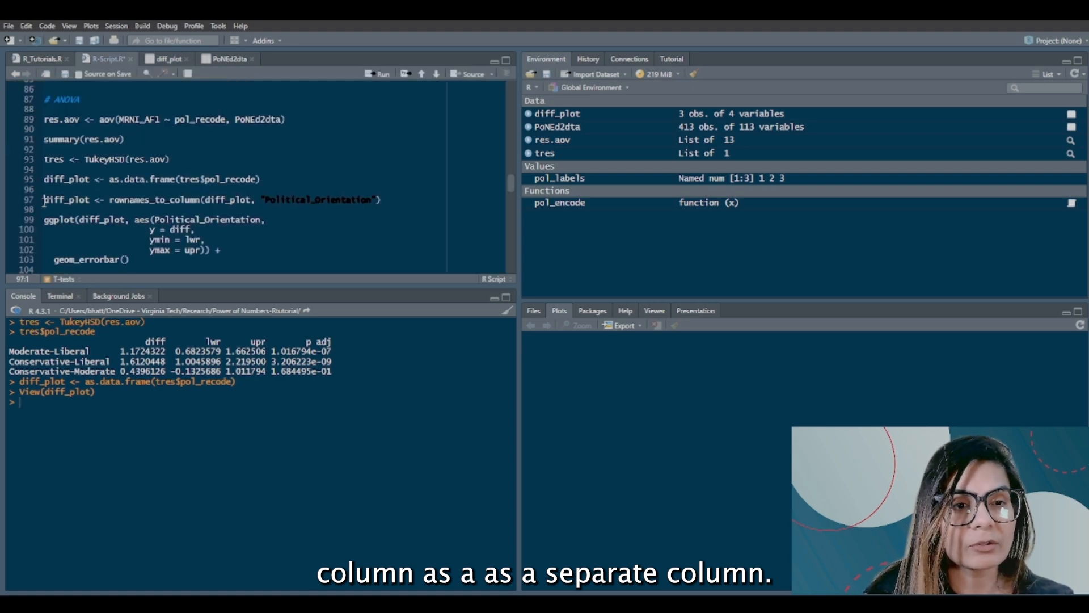
pyautogui.hotkey('ctrl', 'Return')
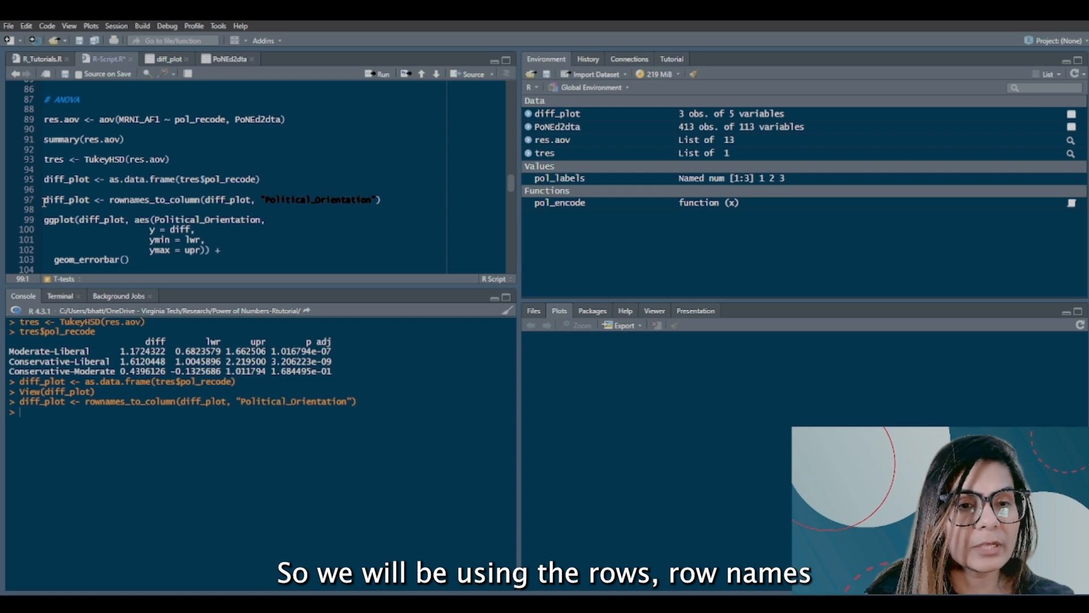
pyautogui.moveTo(154, 205)
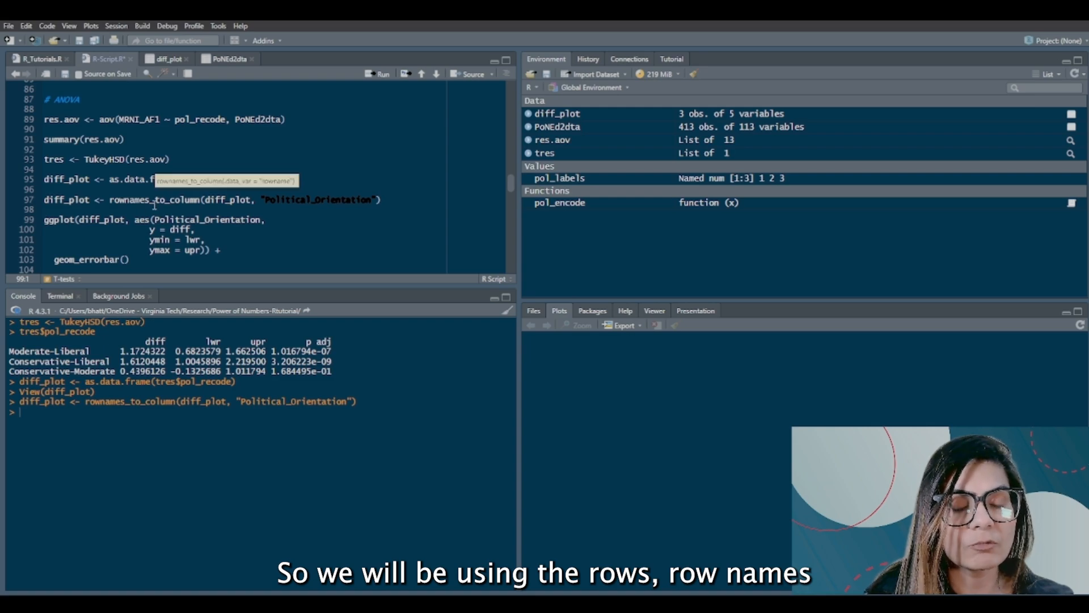
pyautogui.doubleClick(155, 203)
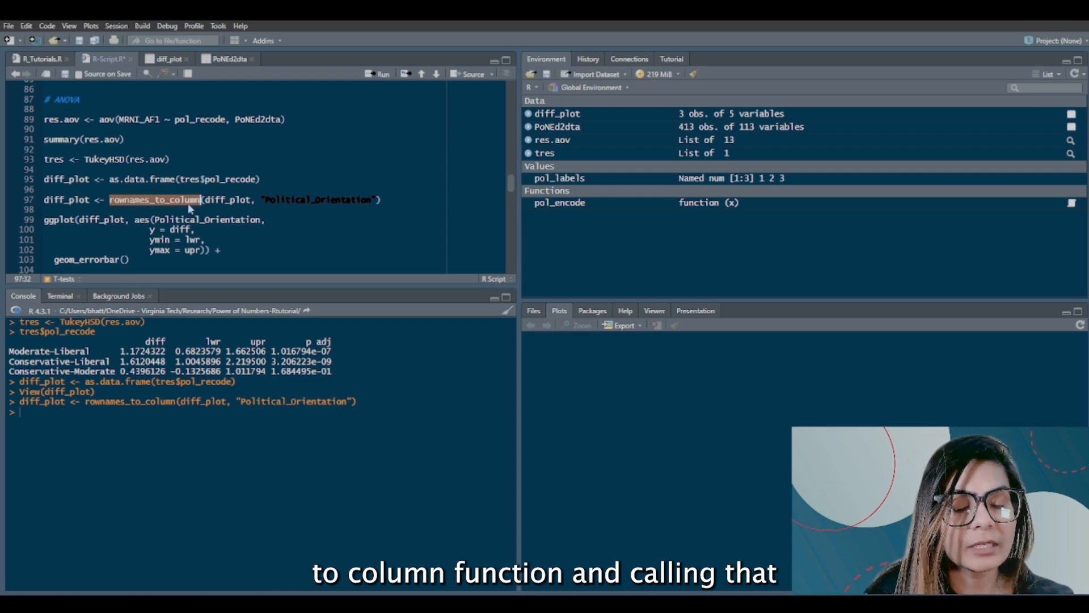
pyautogui.doubleClick(244, 200)
pyautogui.doubleClick(306, 199)
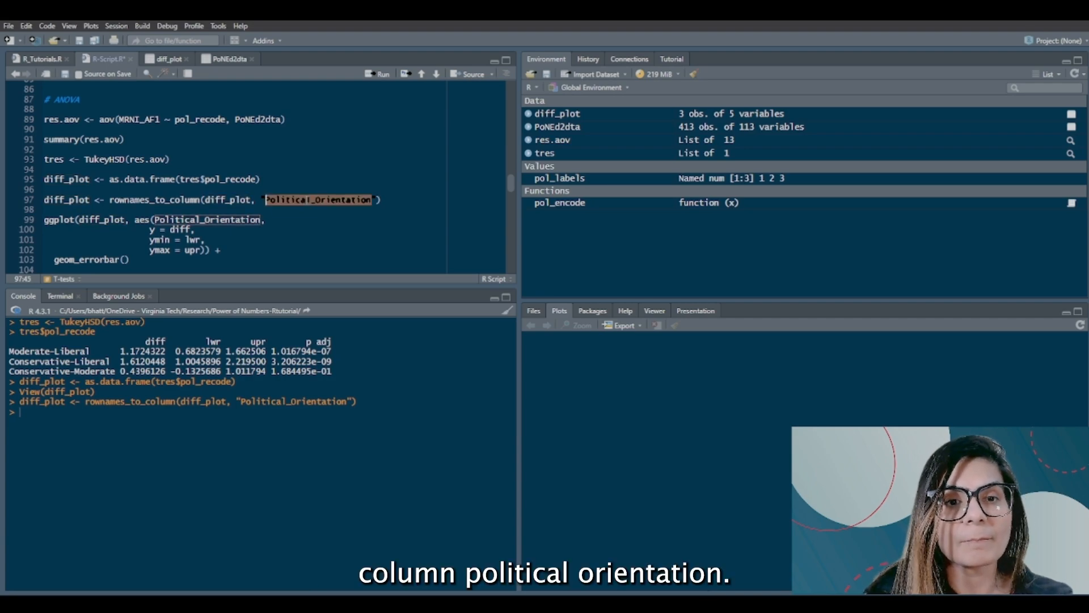
# Step: Bring up the documentation for the ggplot function by running ?ggplot() in the console
pyautogui.scroll(-1, 90, 235)
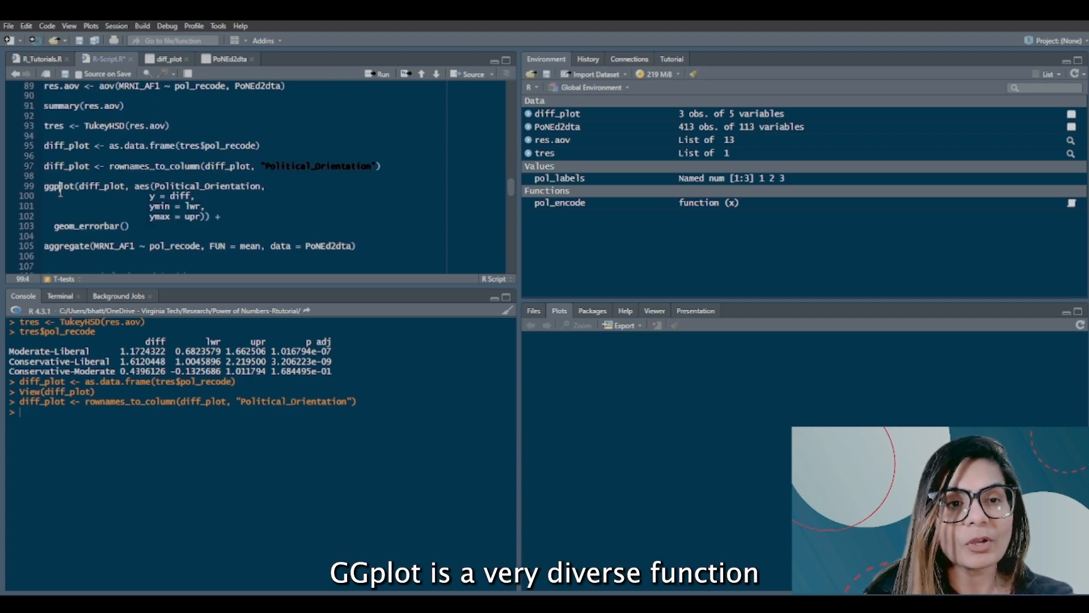
pyautogui.doubleClick(60, 187)
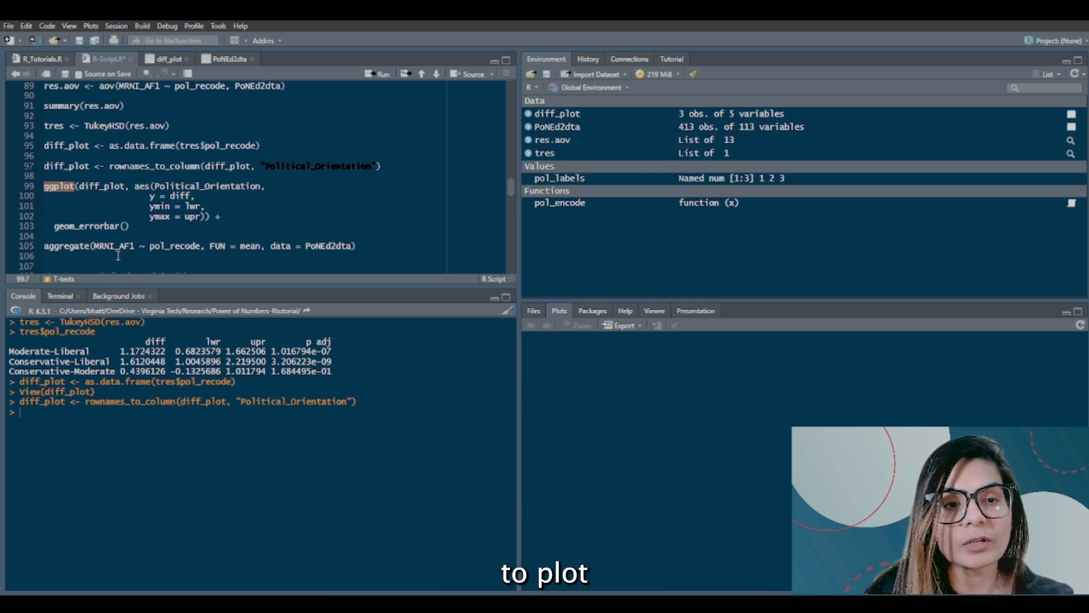
pyautogui.click(132, 225)
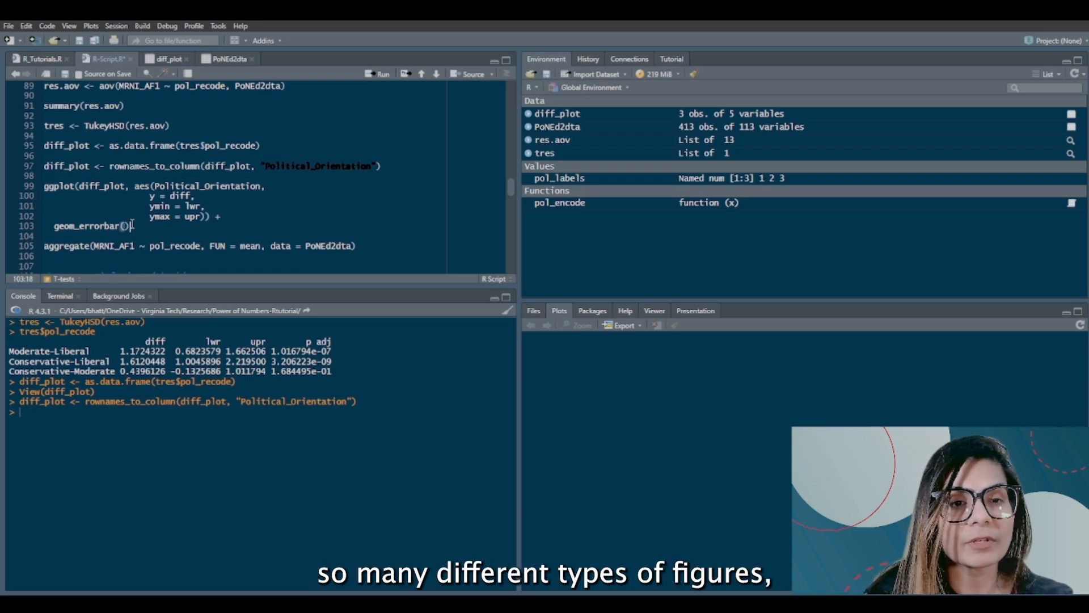
pyautogui.moveTo(217, 220); pyautogui.dragTo(135, 229)
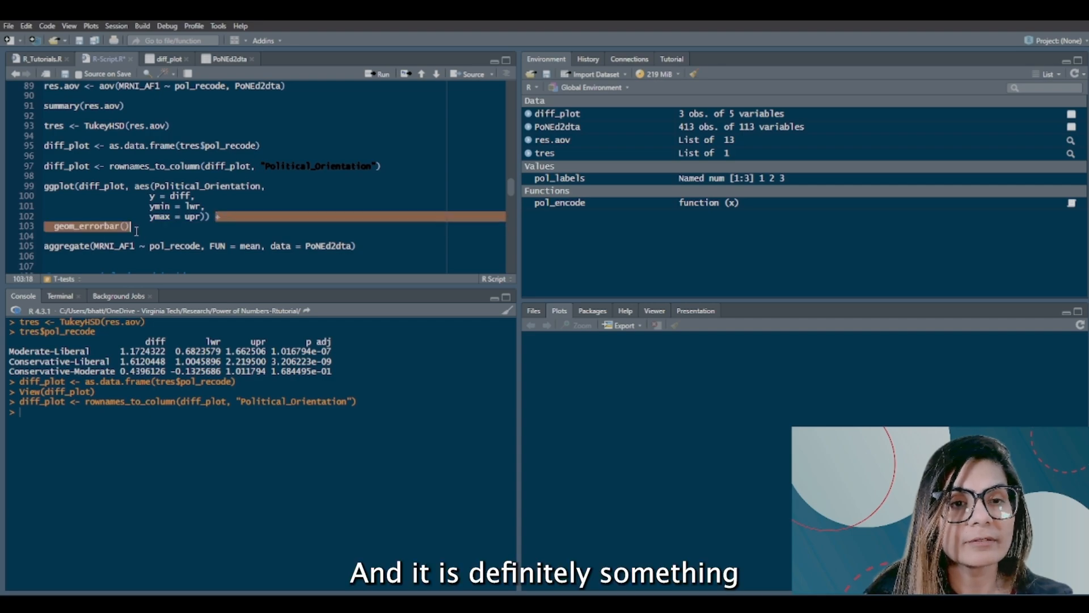
pyautogui.click(136, 231)
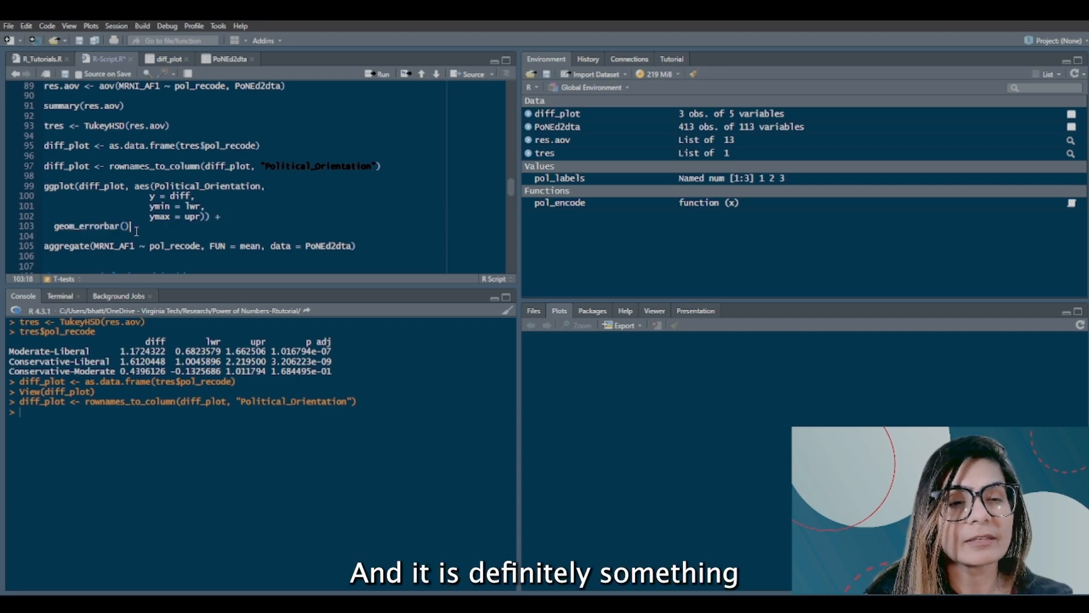
pyautogui.doubleClick(52, 185)
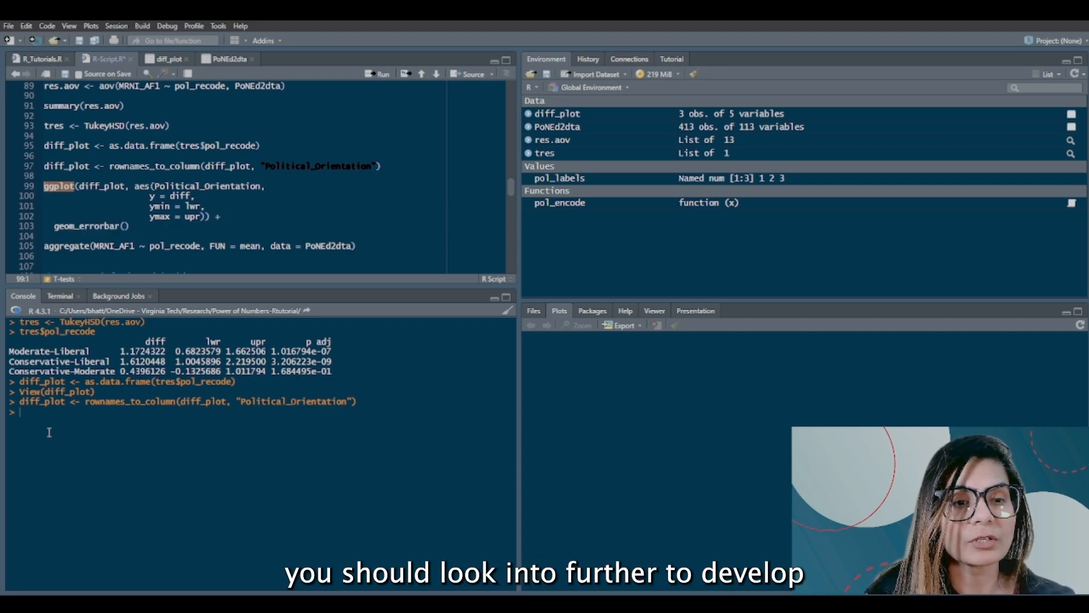
pyautogui.write('?ggplot')
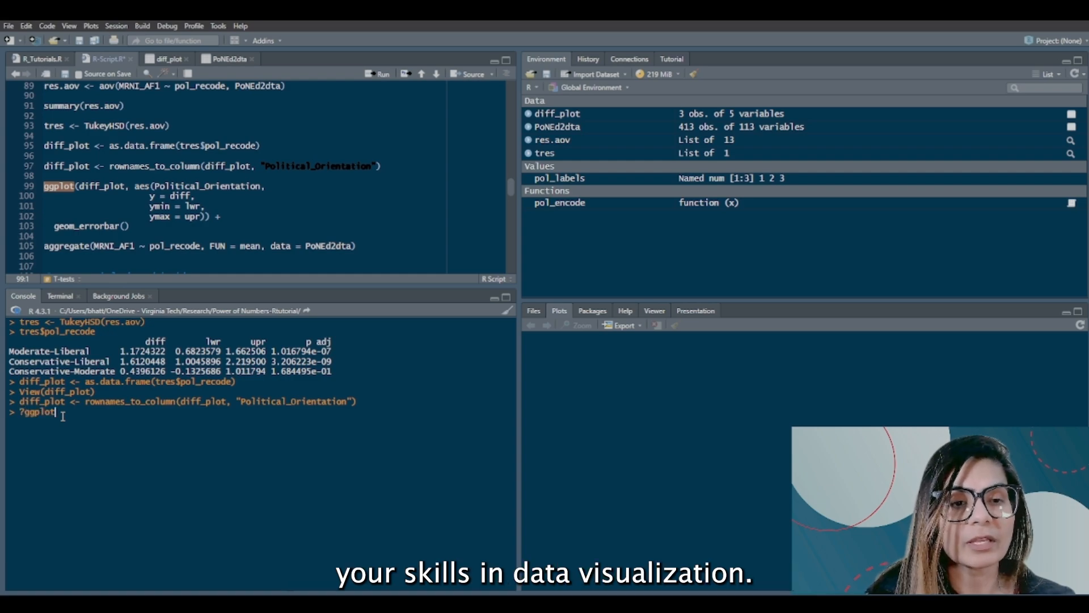
pyautogui.write('(')
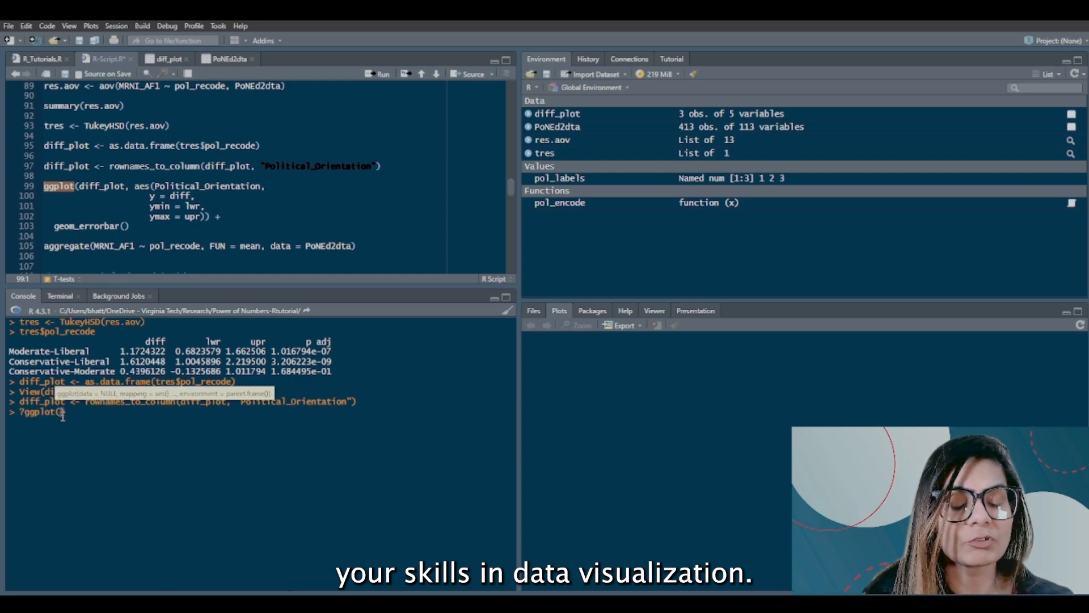
pyautogui.write(')')
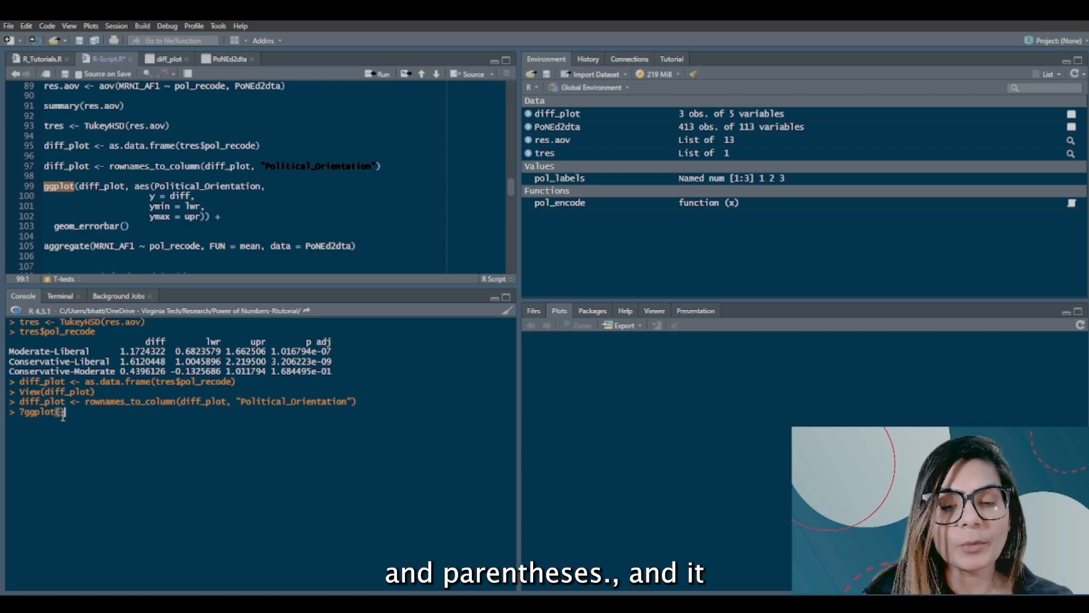
pyautogui.press('Return')
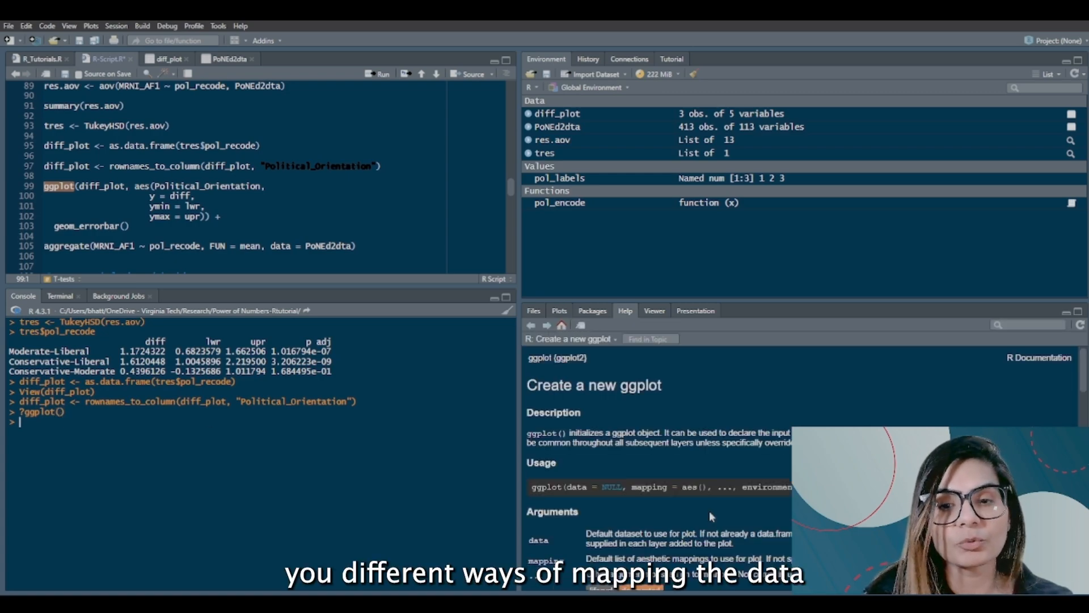
# Step: Read through the ggplot help page, from its usage and arguments to the example plotting patterns
pyautogui.scroll(-5, 709, 510)
pyautogui.scroll(5, 709, 511)
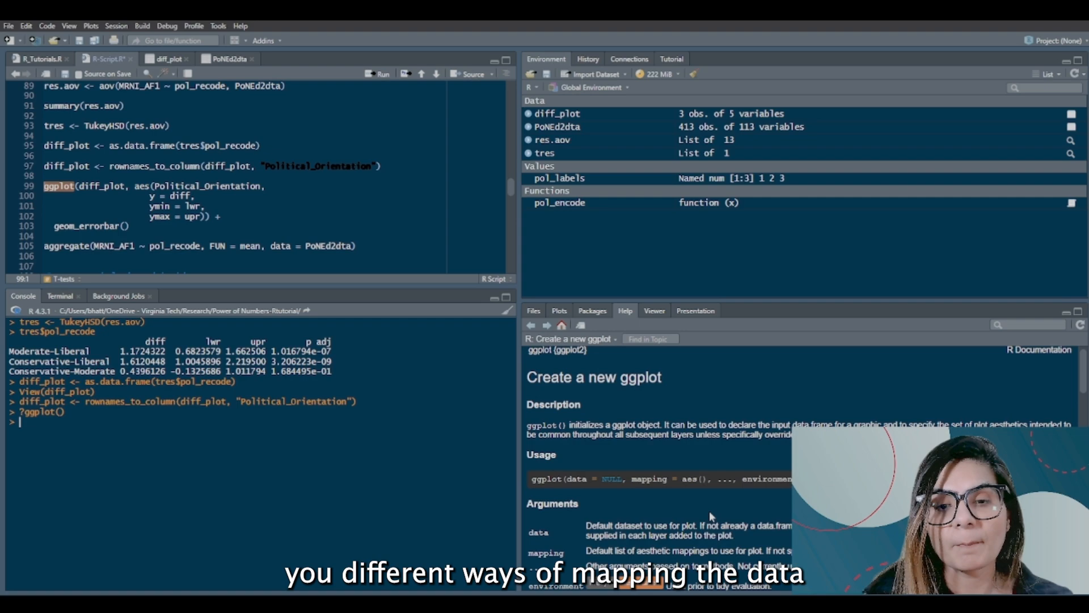
pyautogui.scroll(-10, 710, 512)
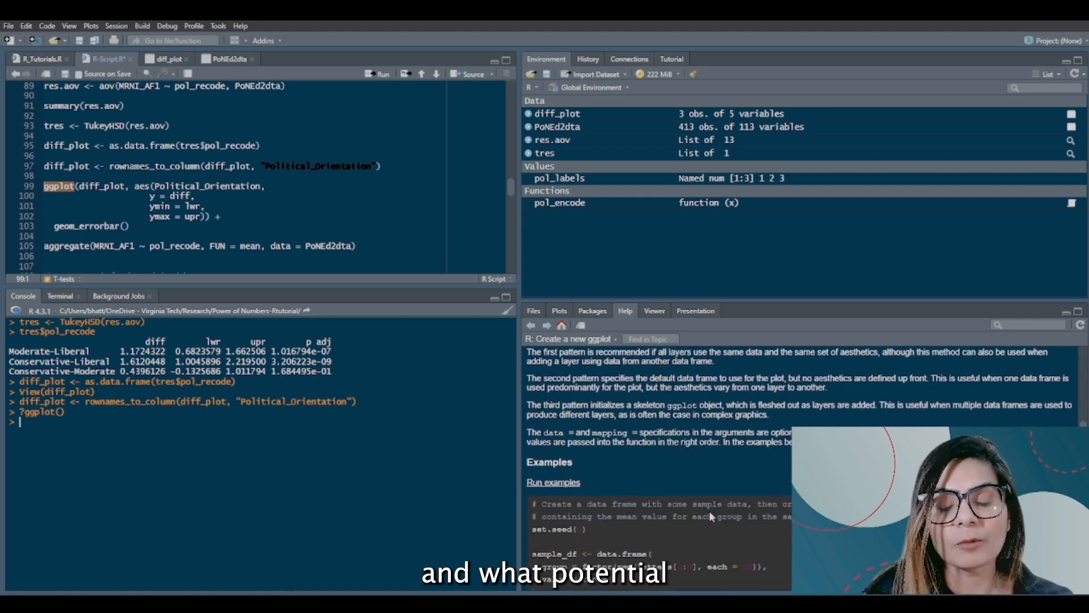
pyautogui.scroll(5, 709, 510)
pyautogui.scroll(-8, 709, 511)
pyautogui.scroll(-8, 709, 510)
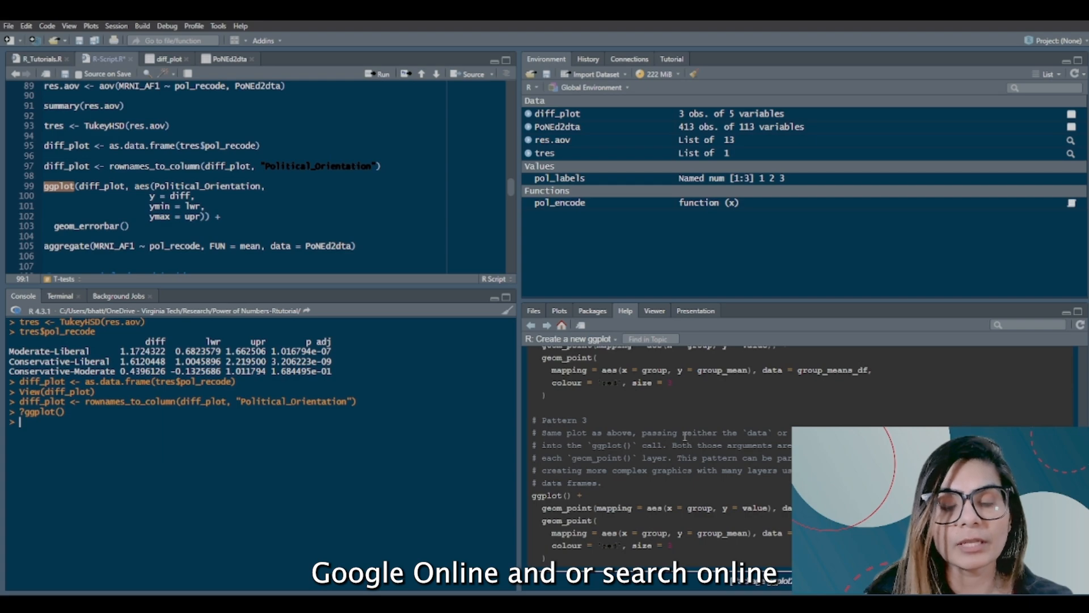
pyautogui.scroll(20, 685, 436)
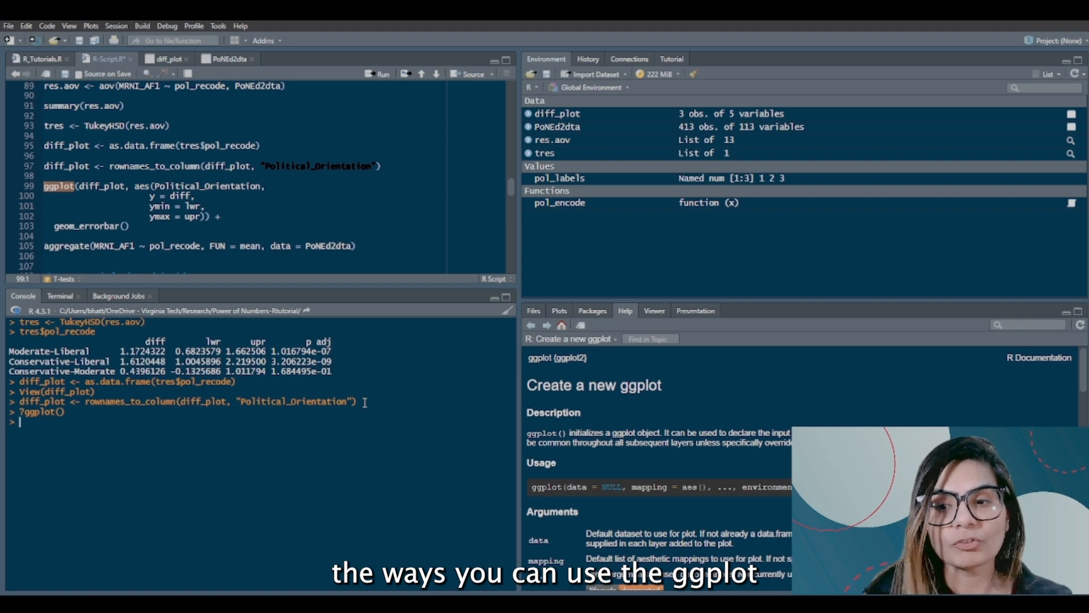
pyautogui.scroll(-10, 696, 456)
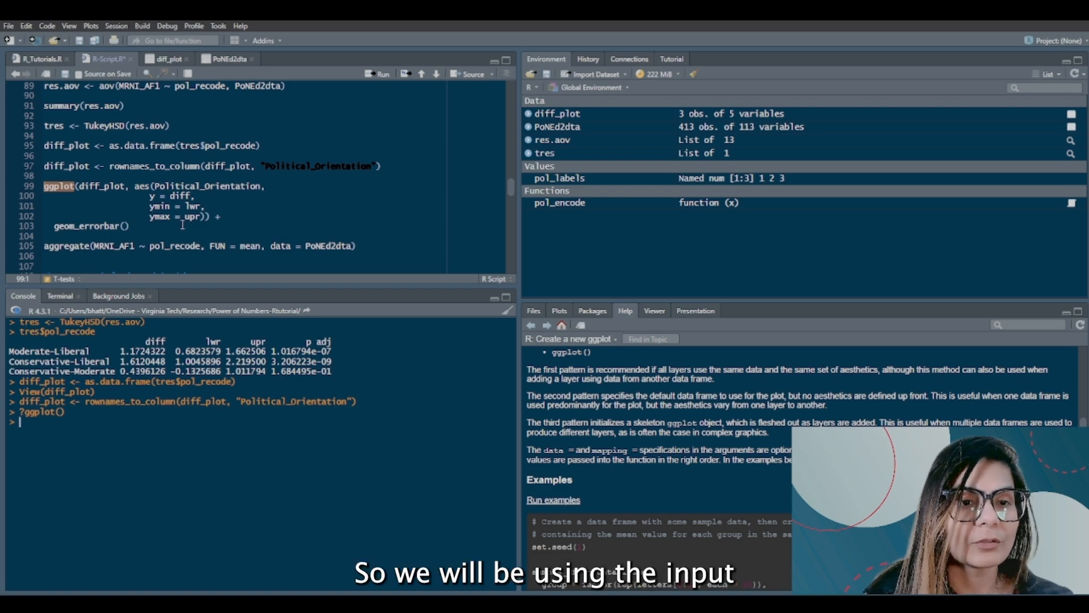
# Step: Check the diff_plot data frame that serves as ggplot's input, and return to the script
pyautogui.click(129, 226)
pyautogui.doubleClick(107, 187)
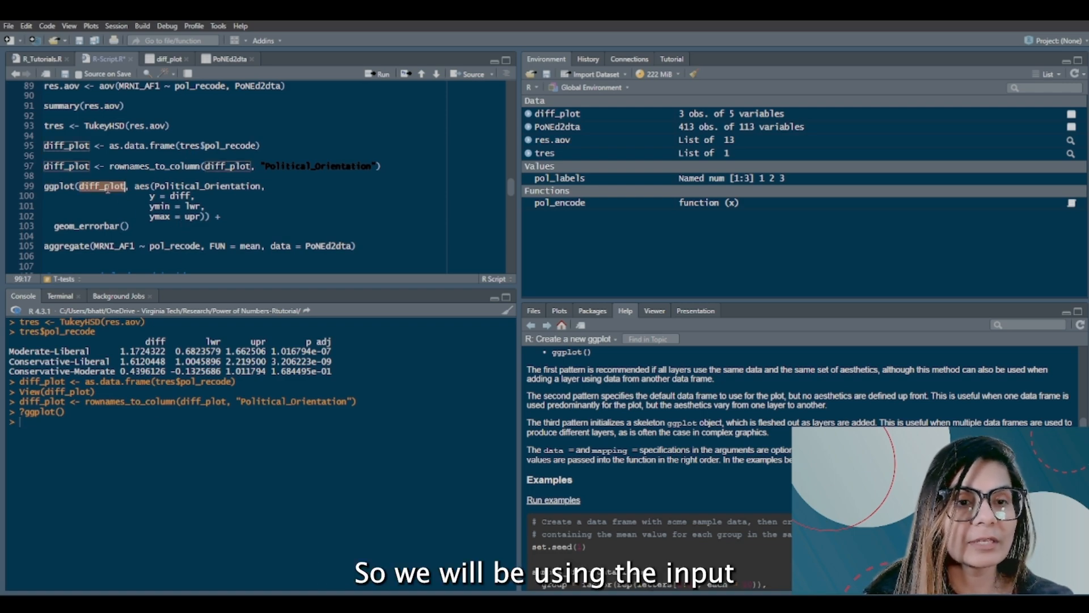
pyautogui.click(170, 58)
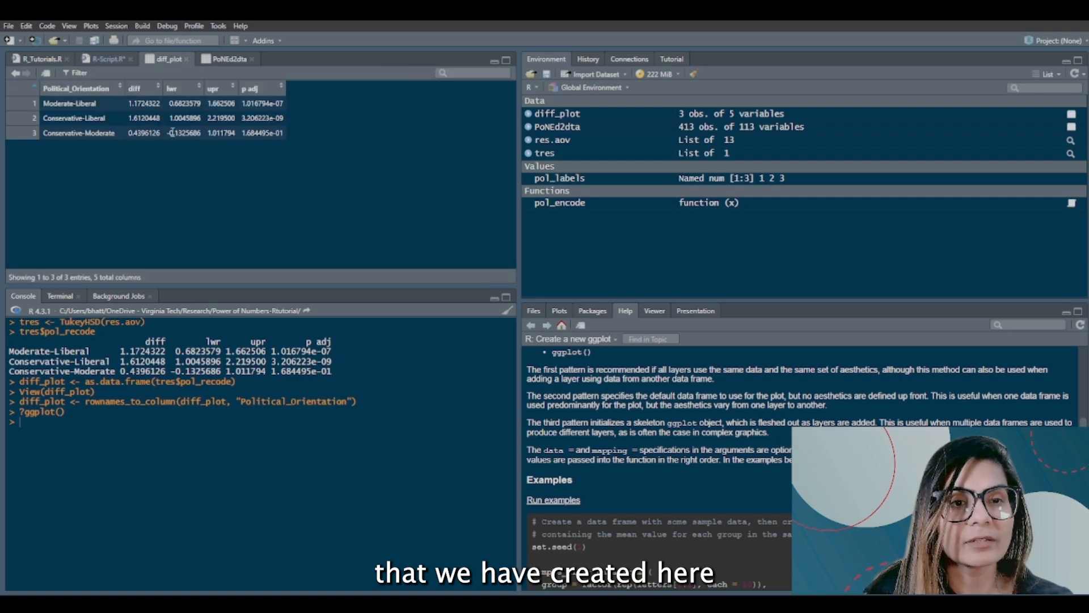
pyautogui.click(106, 59)
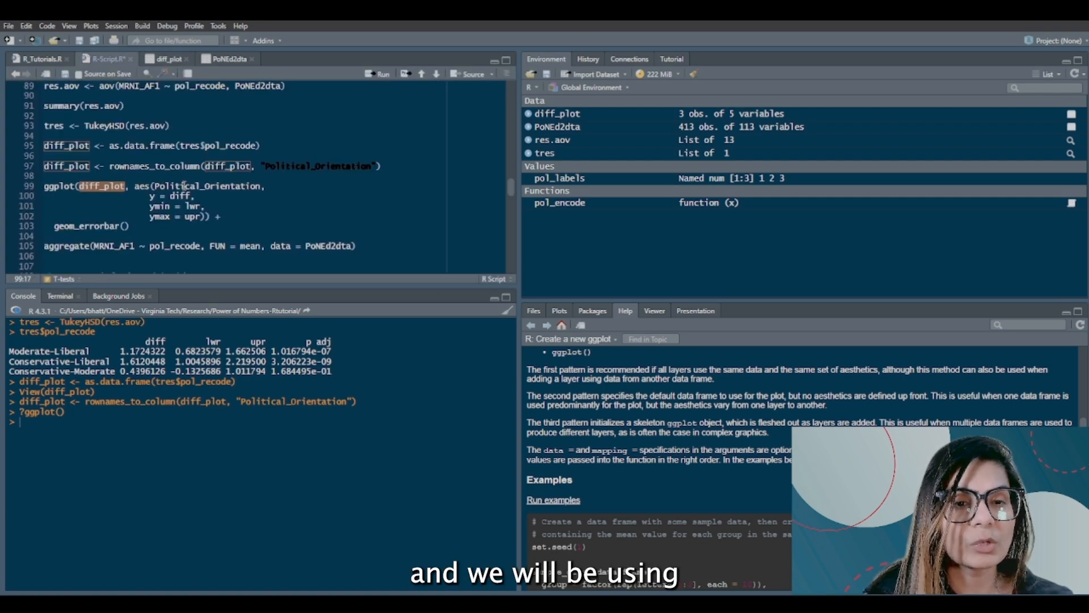
# Step: Examine the ggplot block's Political_Orientation, diff, lwr and upr mappings and its added geom_errorbar layer
pyautogui.doubleClick(184, 185)
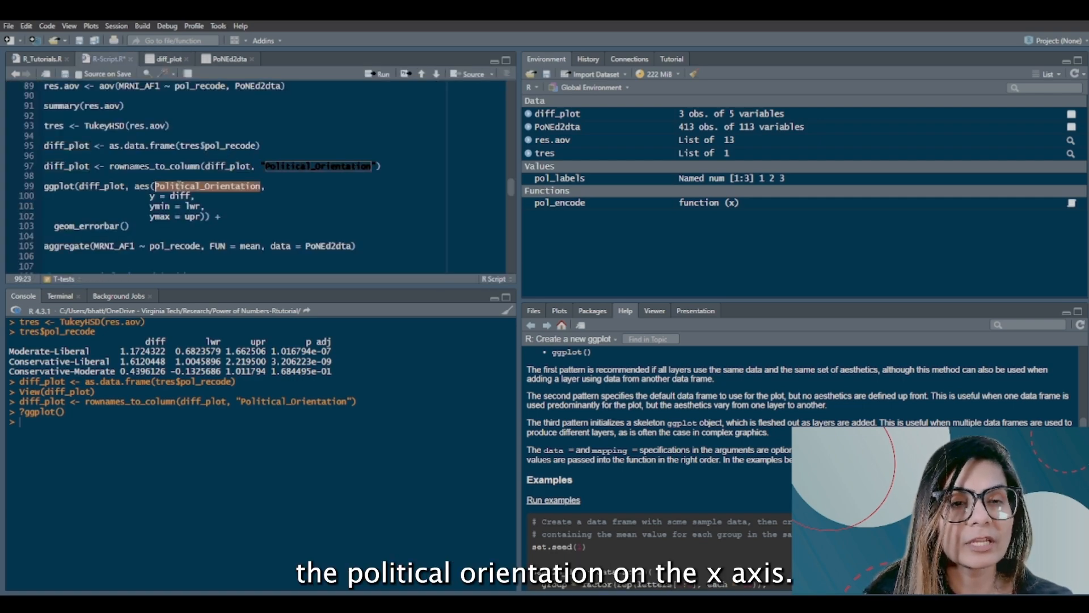
pyautogui.moveTo(148, 196); pyautogui.dragTo(192, 196)
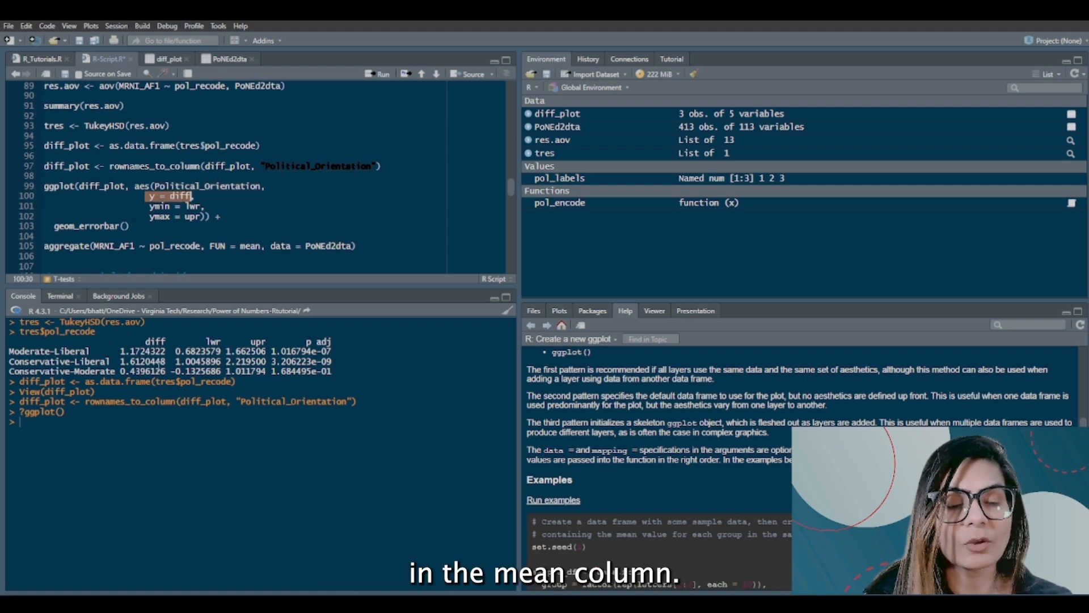
pyautogui.moveTo(150, 207)
pyautogui.mouseDown()
pyautogui.moveTo(203, 208)
pyautogui.moveTo(151, 218)
pyautogui.mouseUp()
pyautogui.click(204, 217)
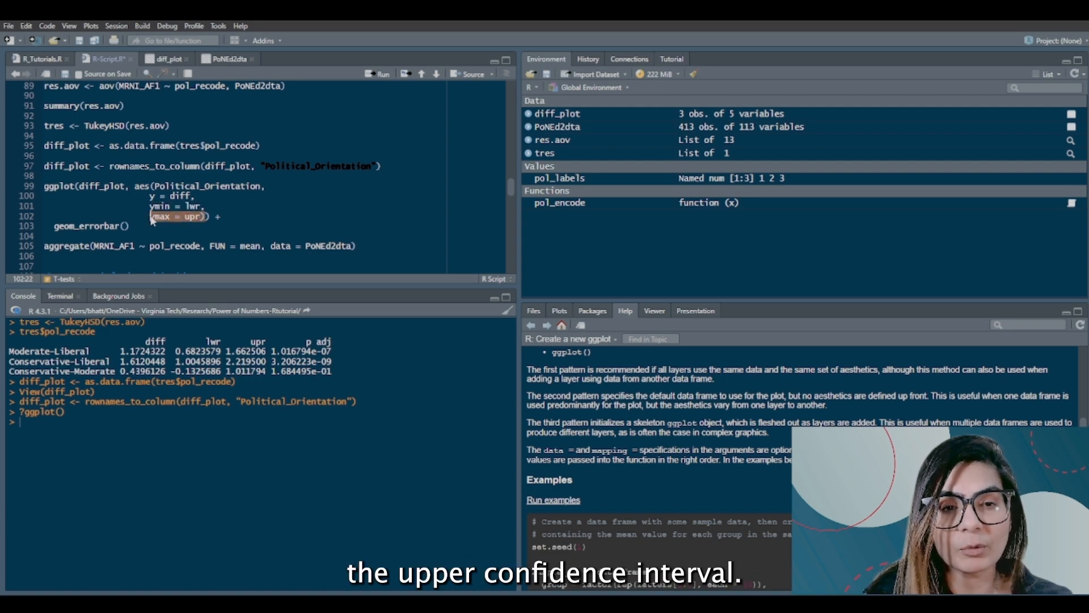
pyautogui.click(89, 232)
pyautogui.doubleClick(89, 232)
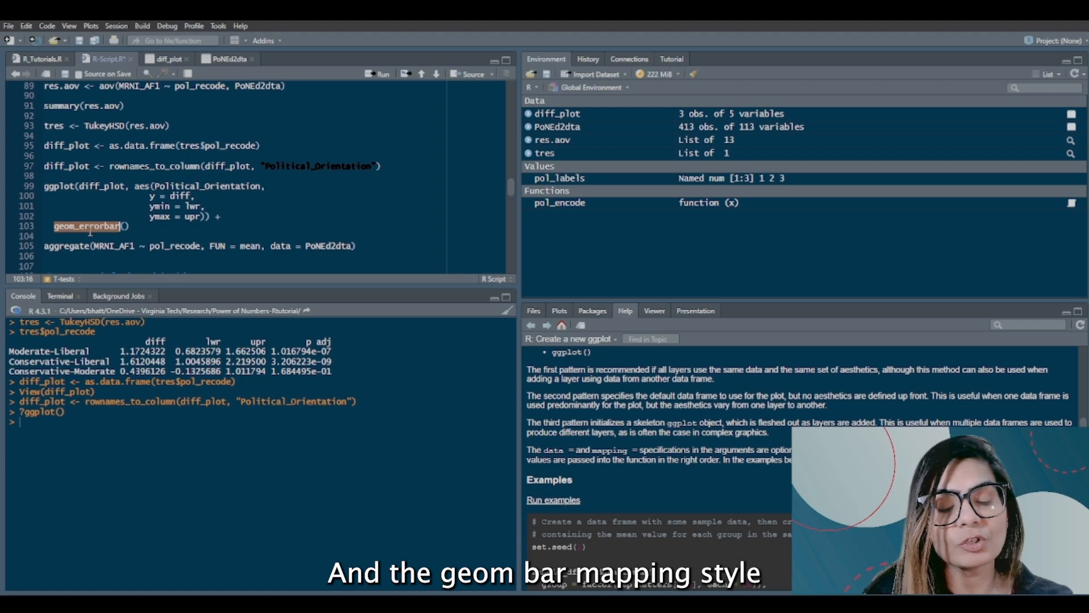
pyautogui.moveTo(132, 227); pyautogui.dragTo(59, 228)
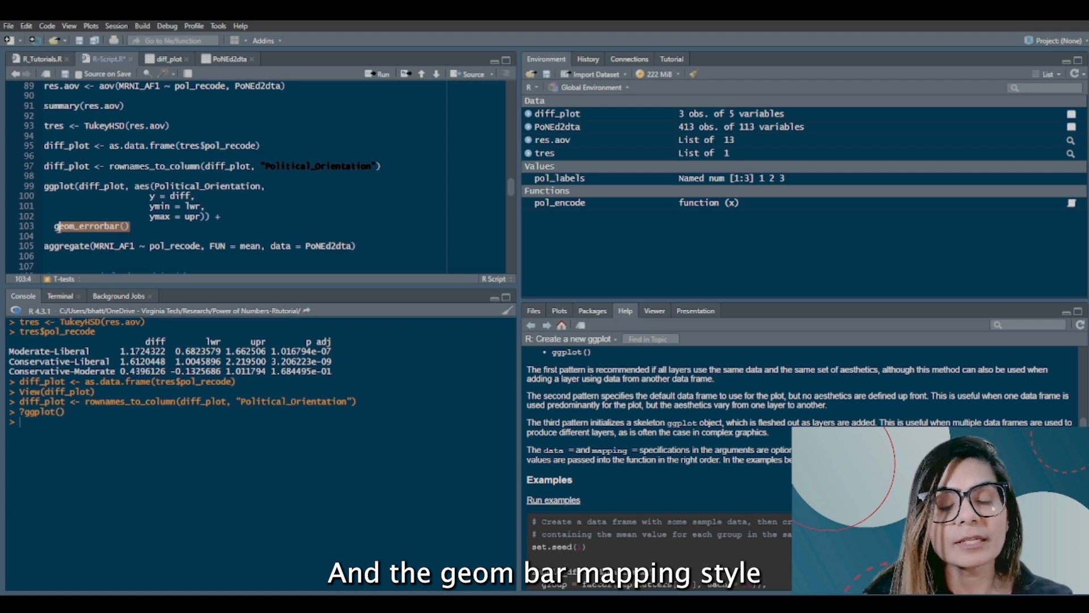
pyautogui.click(43, 186)
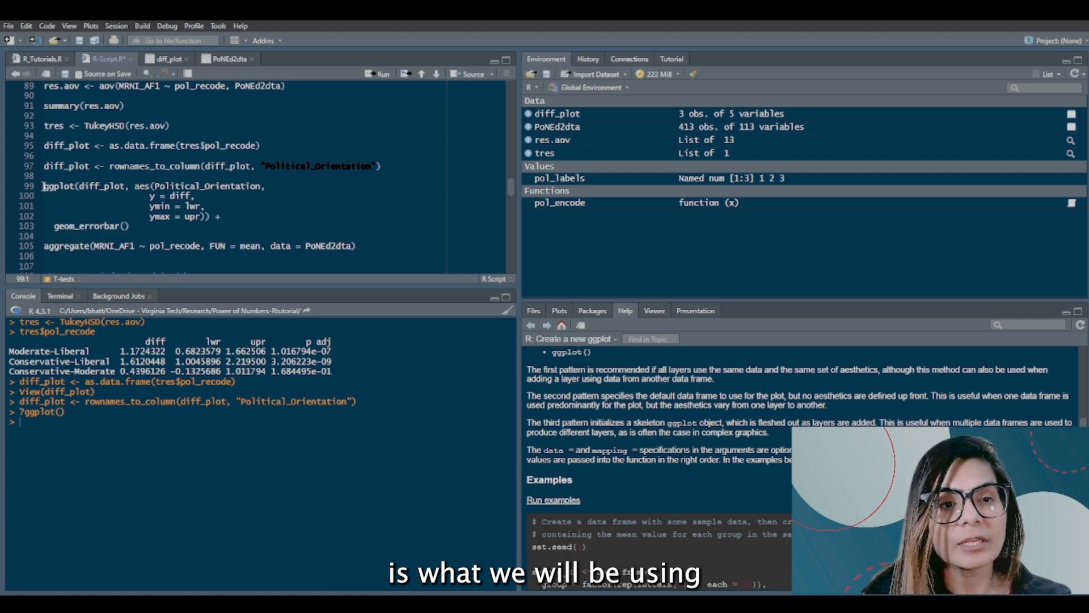
pyautogui.moveTo(212, 216); pyautogui.dragTo(162, 227)
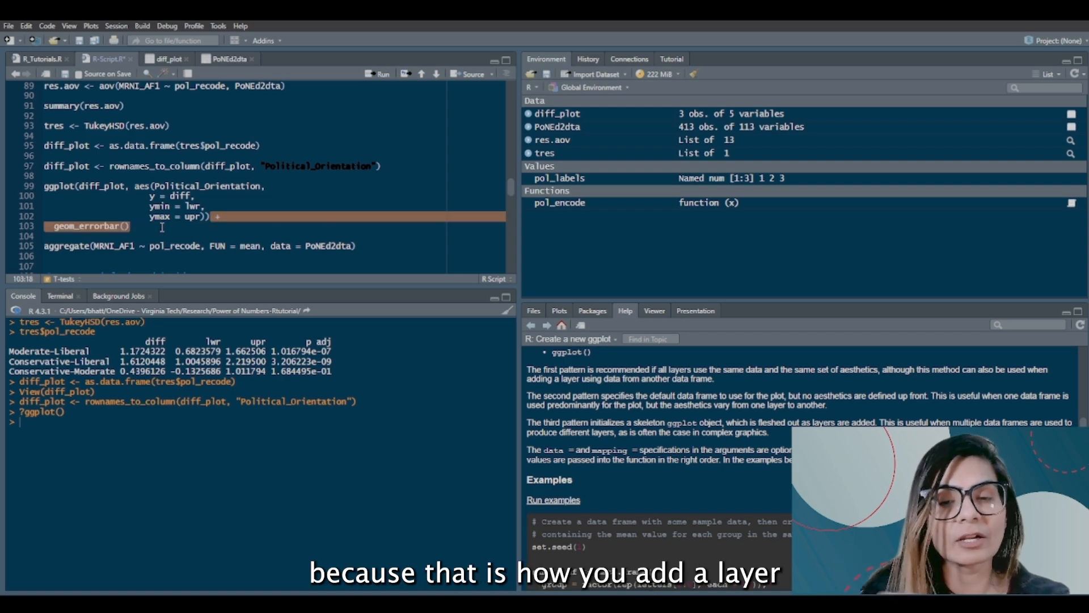
# Step: Run the ggplot block with geom_errorbar to plot the diff_plot group differences, and enlarge the plot area
pyautogui.click(40, 187)
pyautogui.hotkey('ctrl', 'Return')
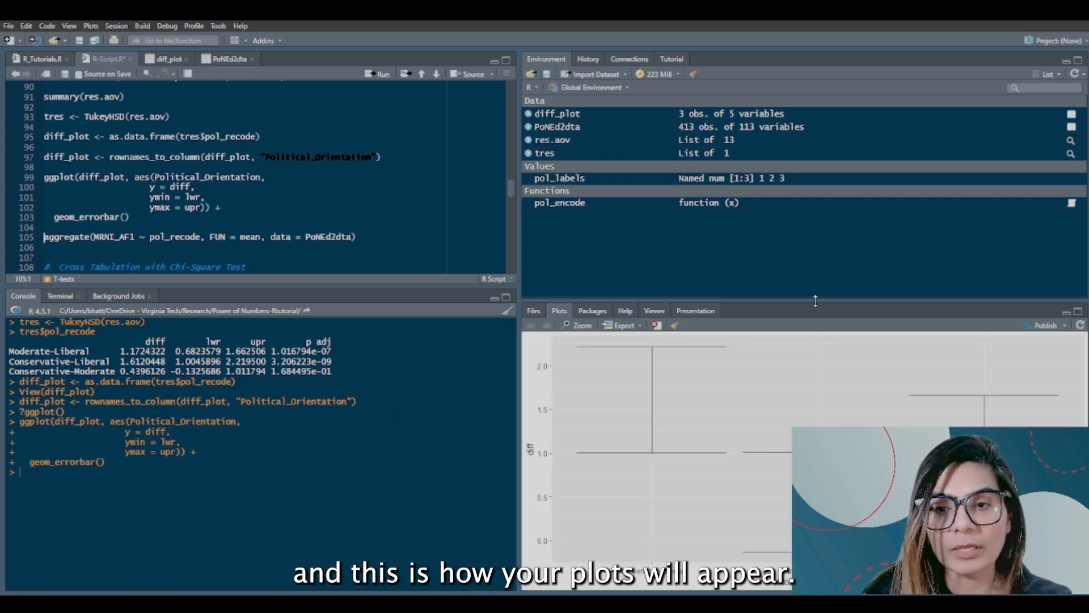
pyautogui.moveTo(782, 299); pyautogui.dragTo(794, 156)
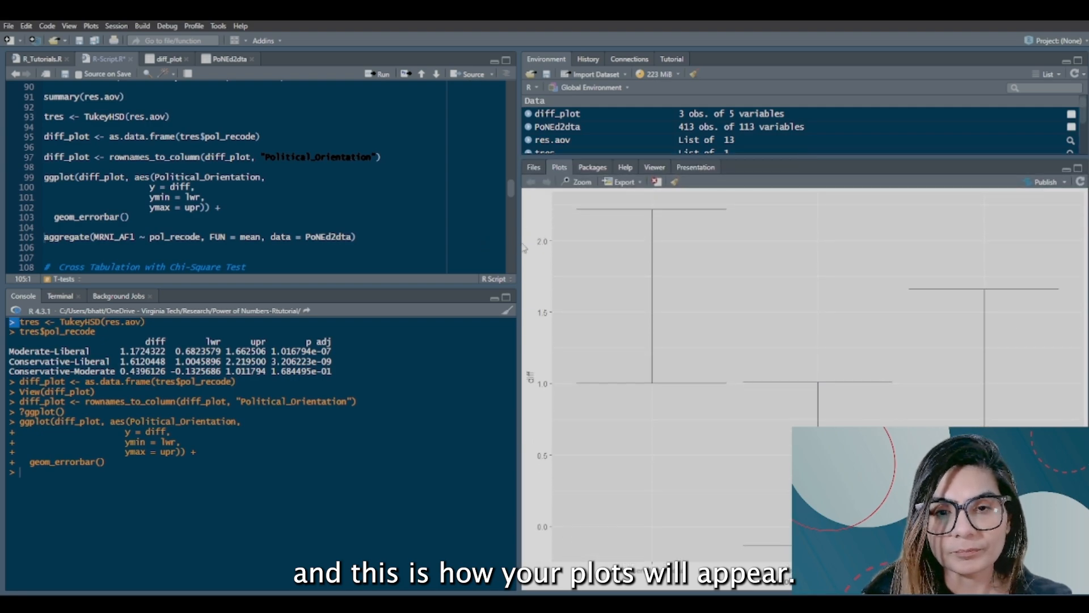
pyautogui.moveTo(517, 247); pyautogui.dragTo(161, 180)
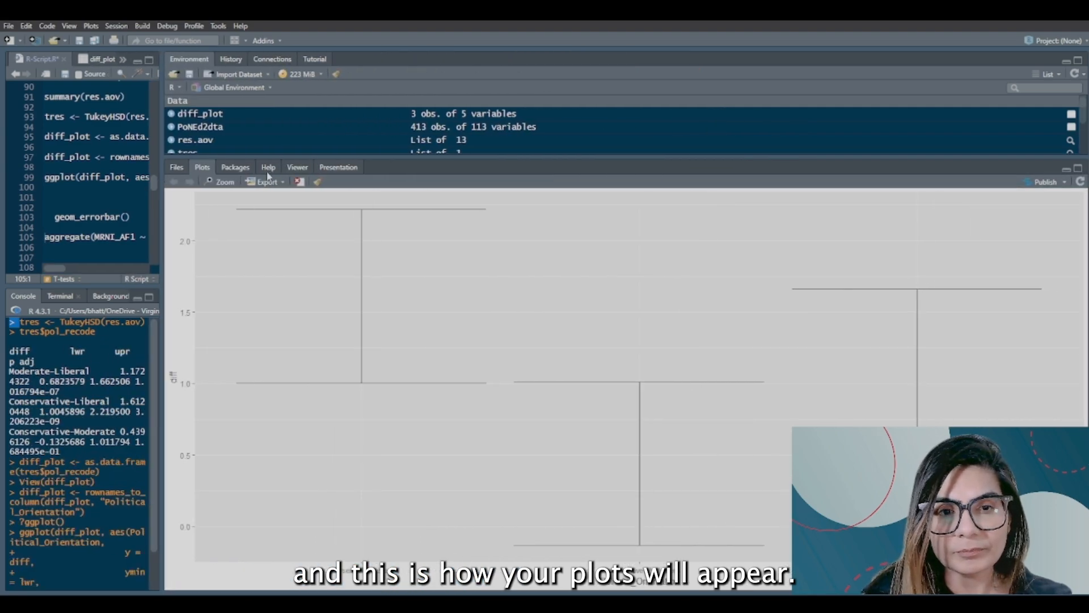
# Step: Open the plot's image export settings, resize the preview to 827 by 509, check the image format, and cancel the export
pyautogui.click(278, 182)
pyautogui.click(289, 199)
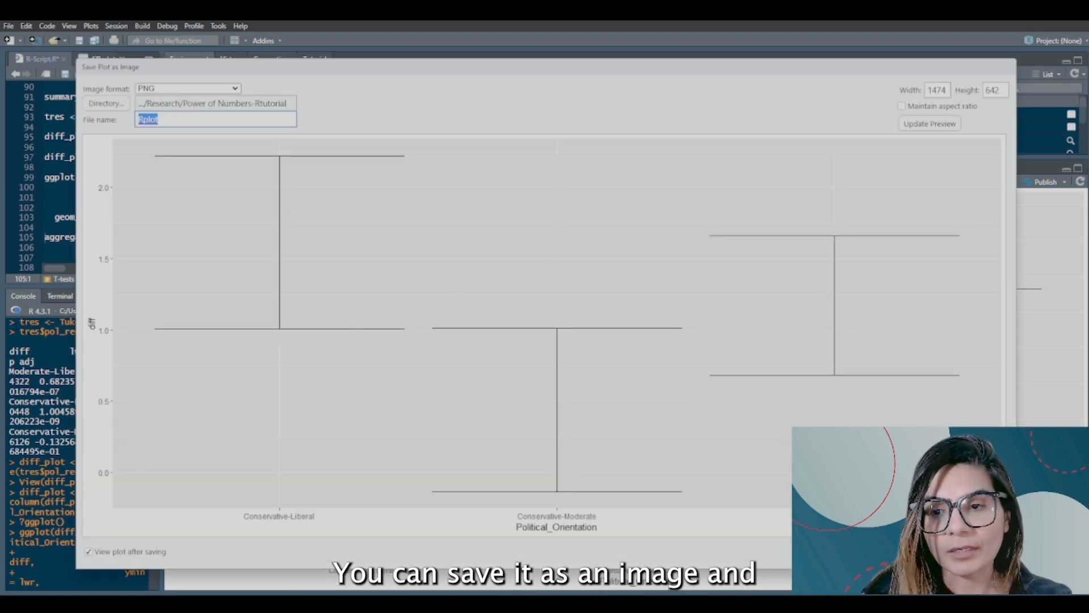
pyautogui.moveTo(1003, 535); pyautogui.dragTo(636, 362)
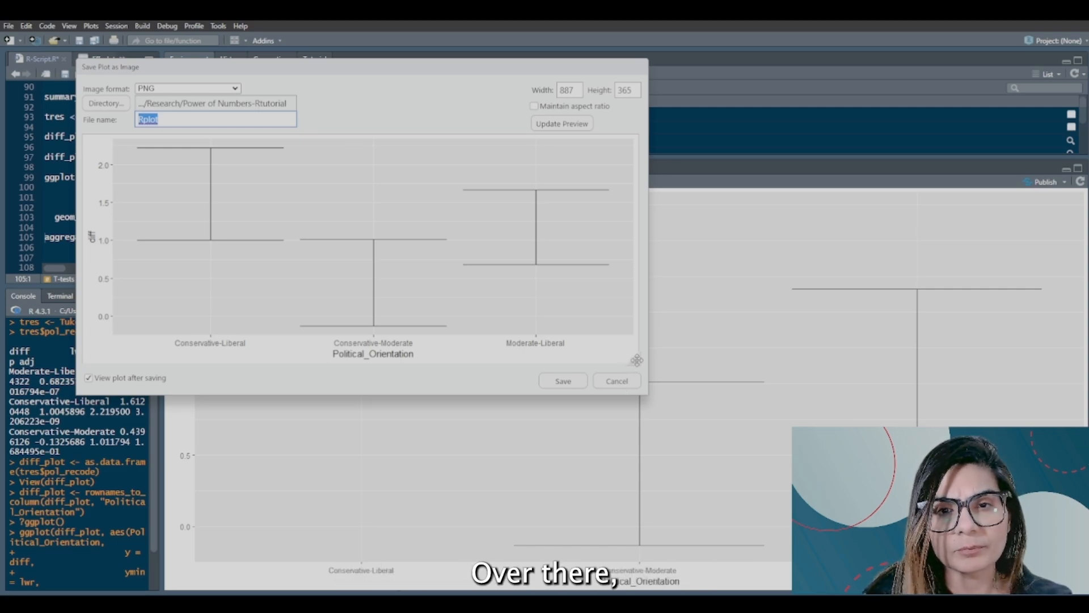
pyautogui.moveTo(636, 360); pyautogui.dragTo(599, 449)
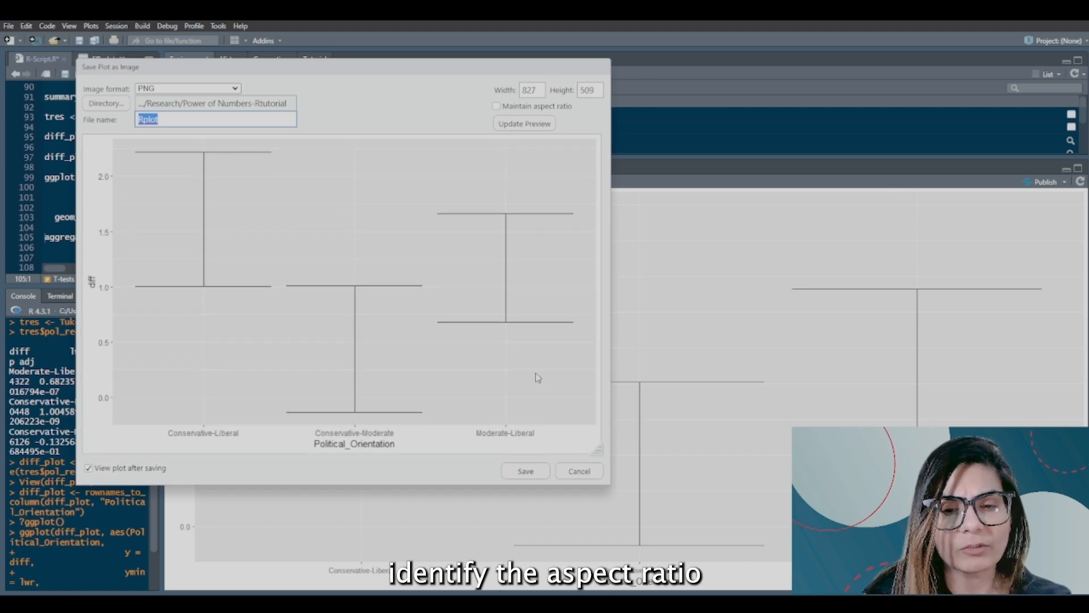
pyautogui.click(232, 89)
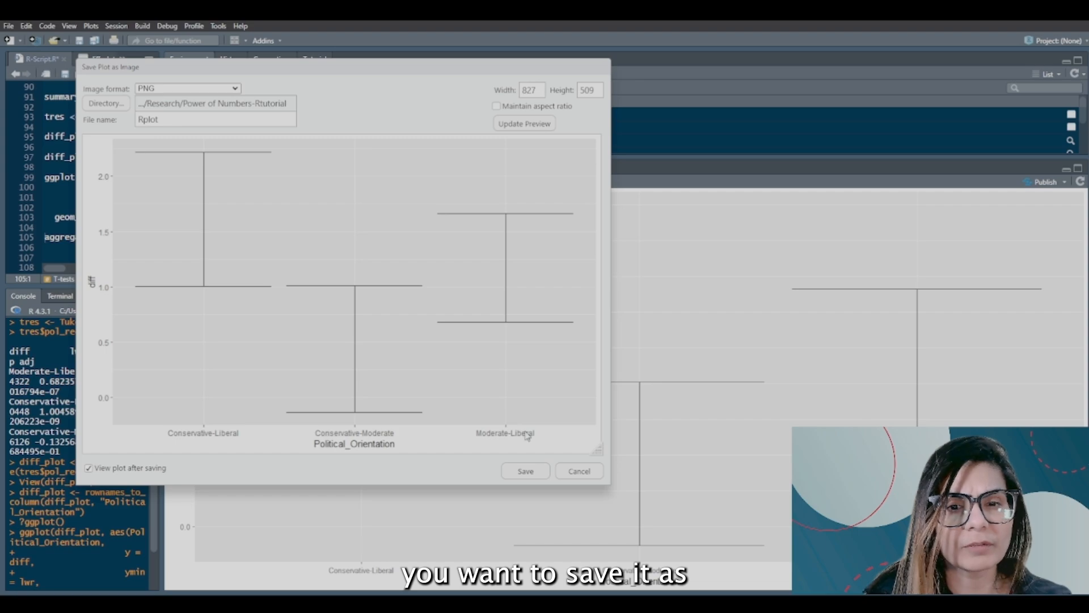
pyautogui.click(578, 475)
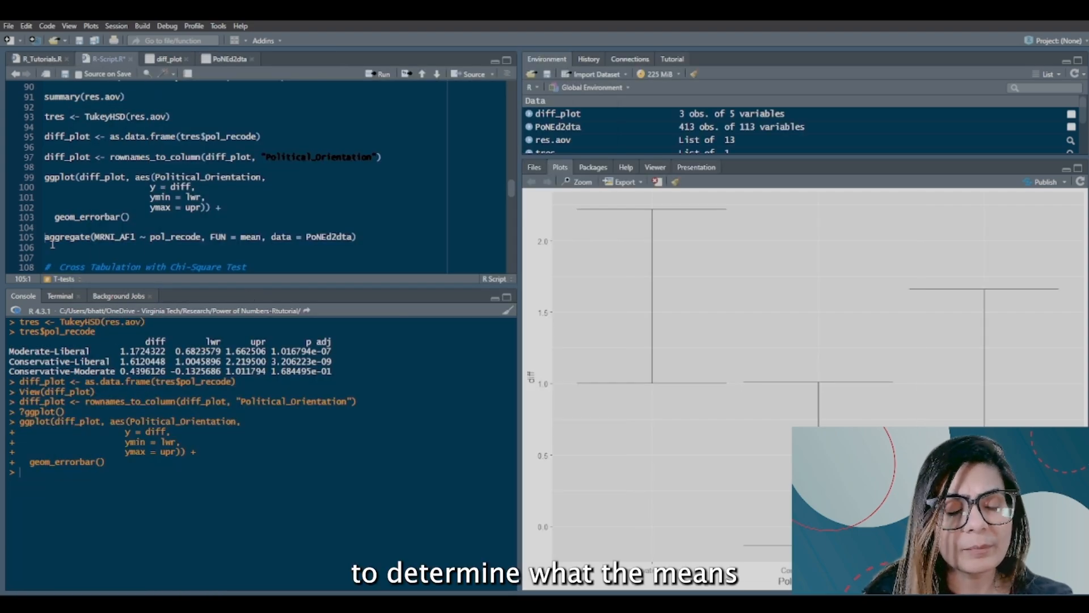
# Step: Enlarge the environment area and examine the aggregate call's MRNI_AF1 ~ pol_recode formula, FUN = mean argument and PoNEd2dta data input
pyautogui.scroll(1, 125, 248)
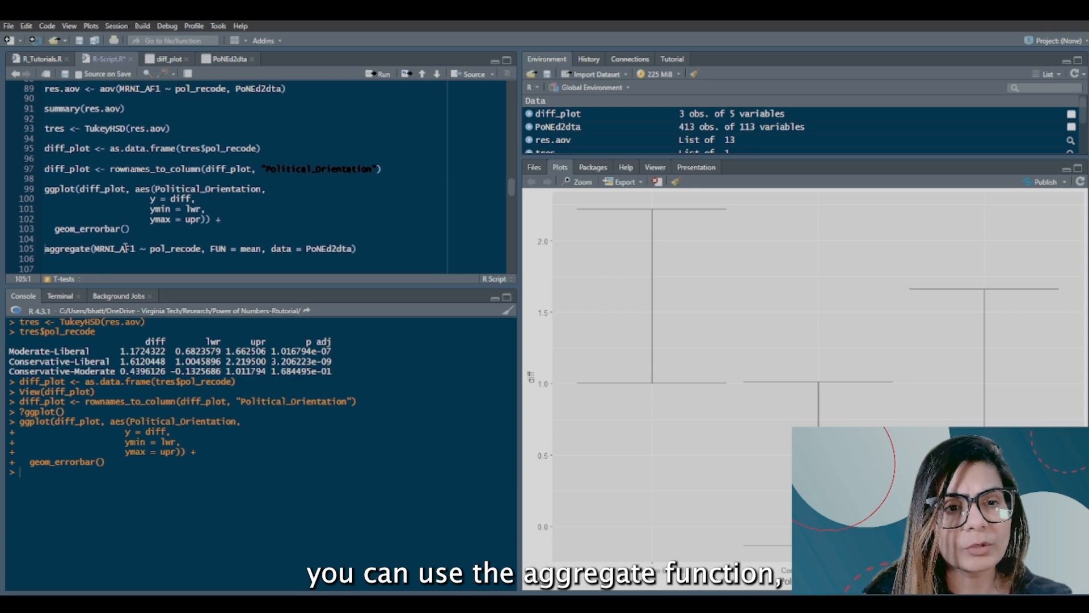
pyautogui.doubleClick(48, 252)
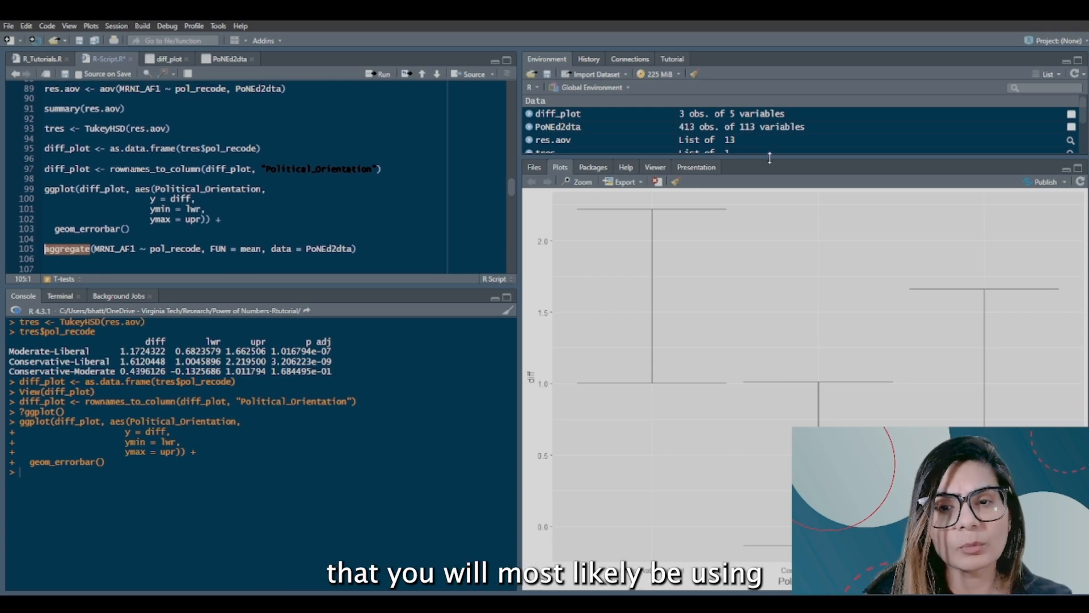
pyautogui.moveTo(768, 152); pyautogui.dragTo(766, 270)
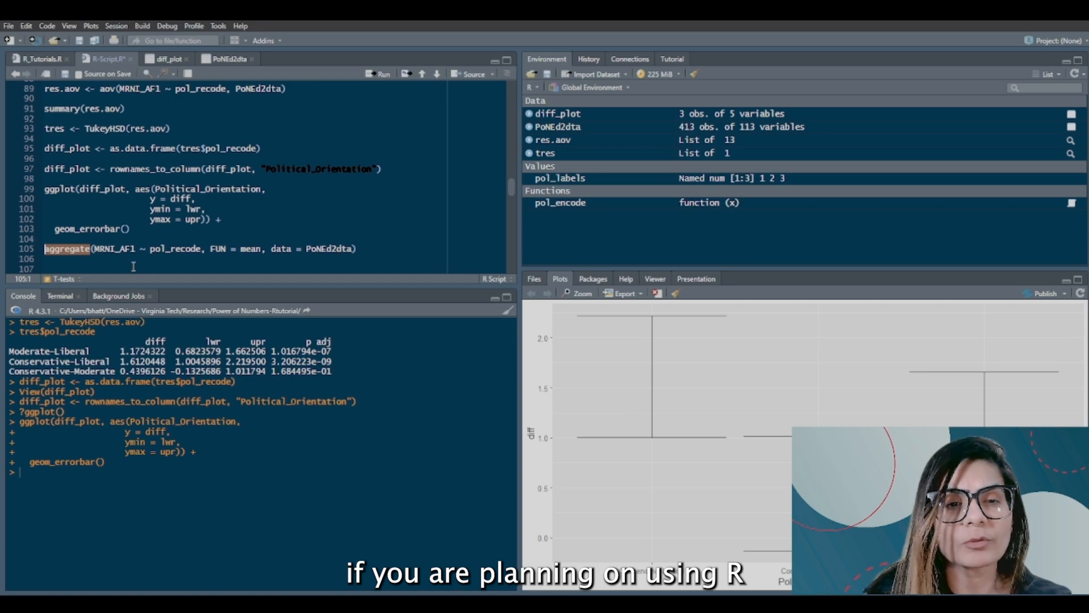
pyautogui.doubleClick(111, 249)
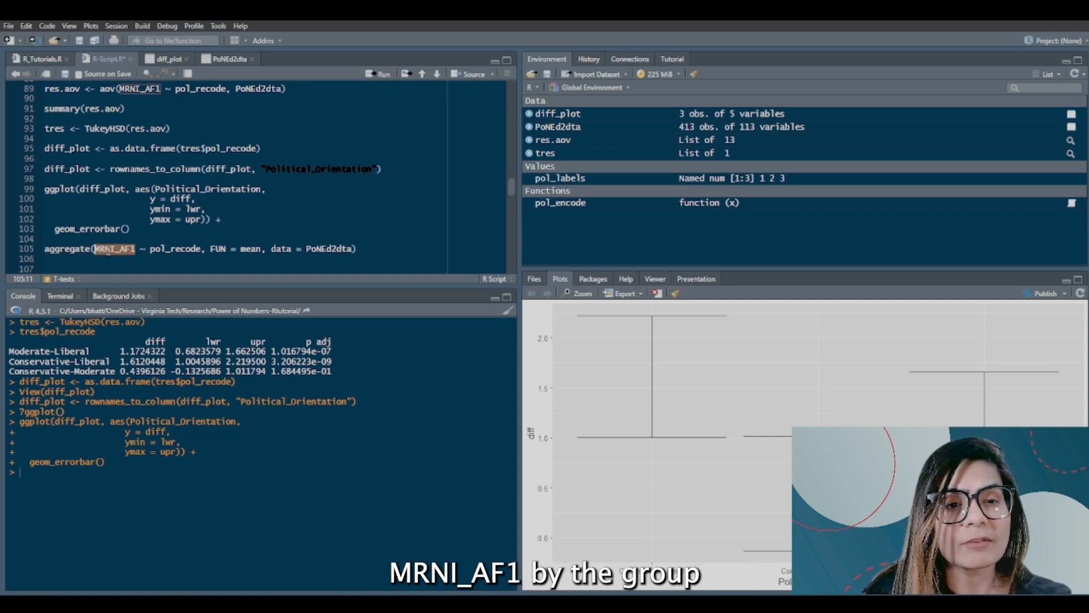
pyautogui.doubleClick(181, 249)
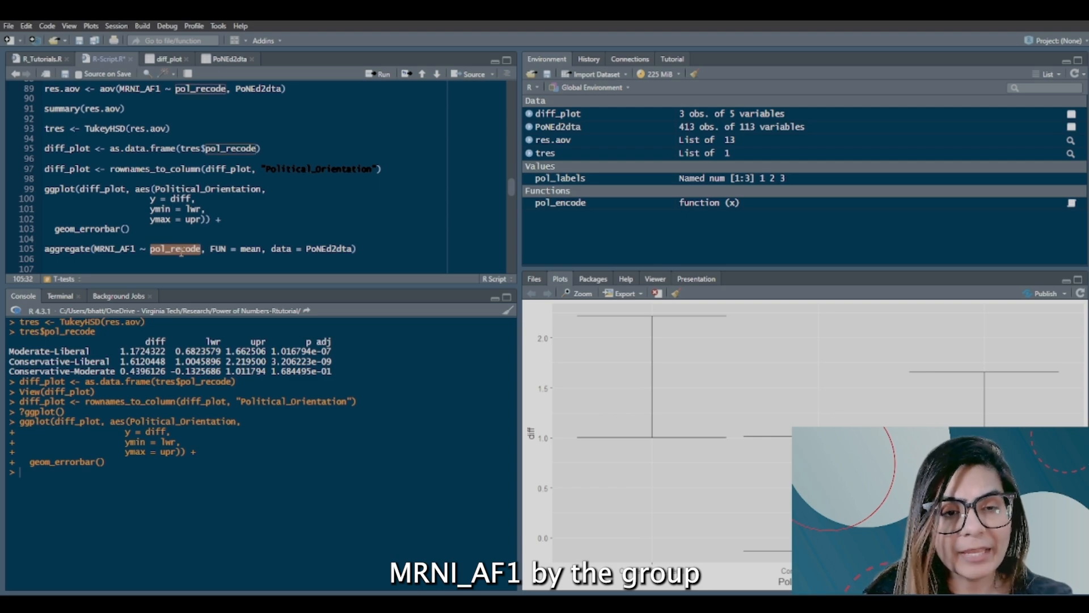
pyautogui.click(217, 250)
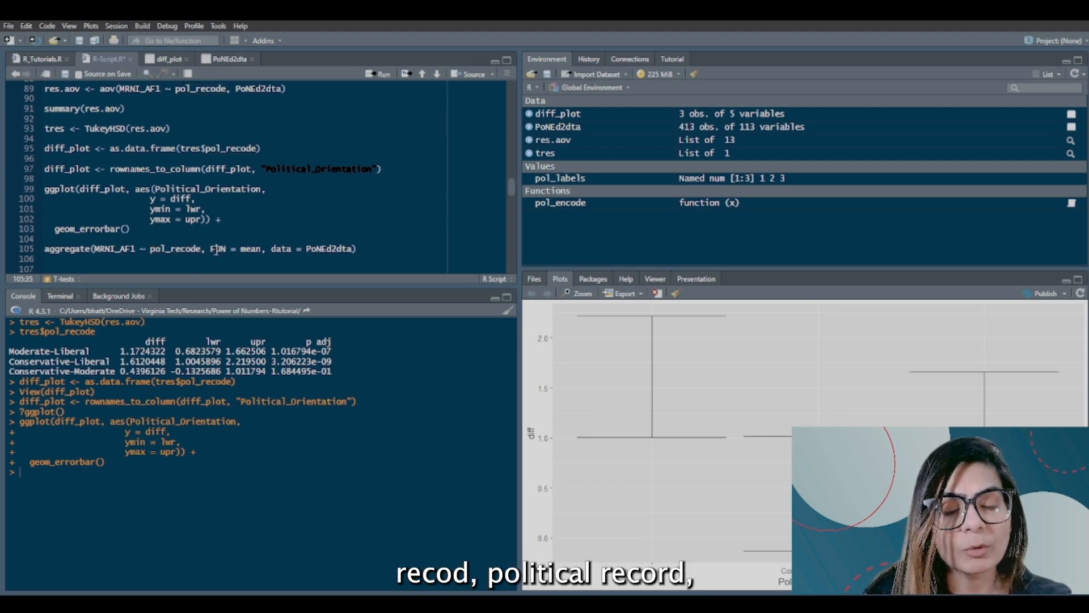
pyautogui.moveTo(211, 250); pyautogui.dragTo(272, 253)
pyautogui.click(261, 250)
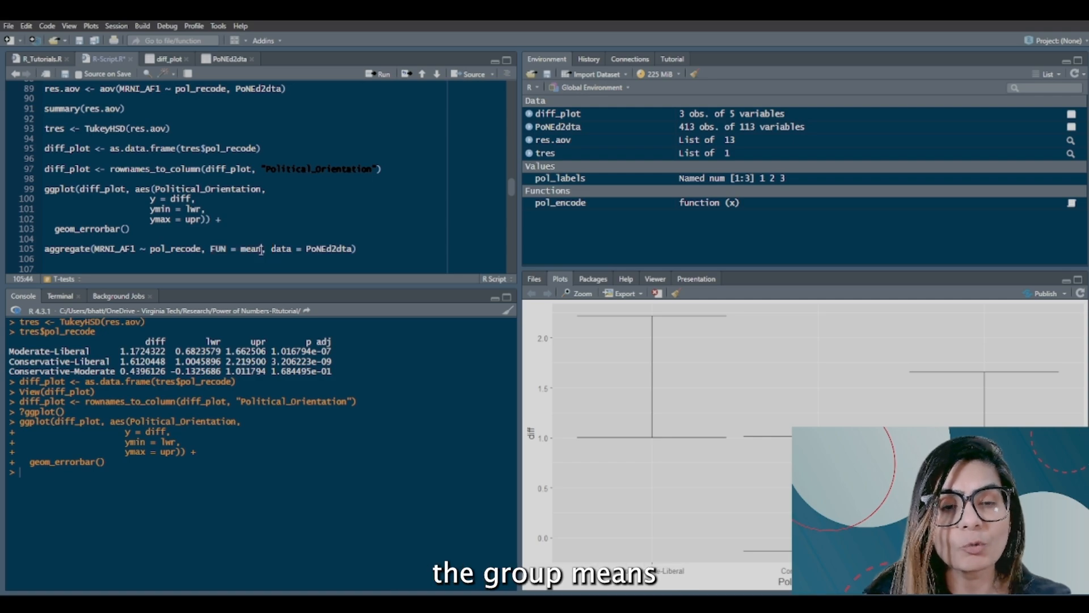
pyautogui.doubleClick(159, 251)
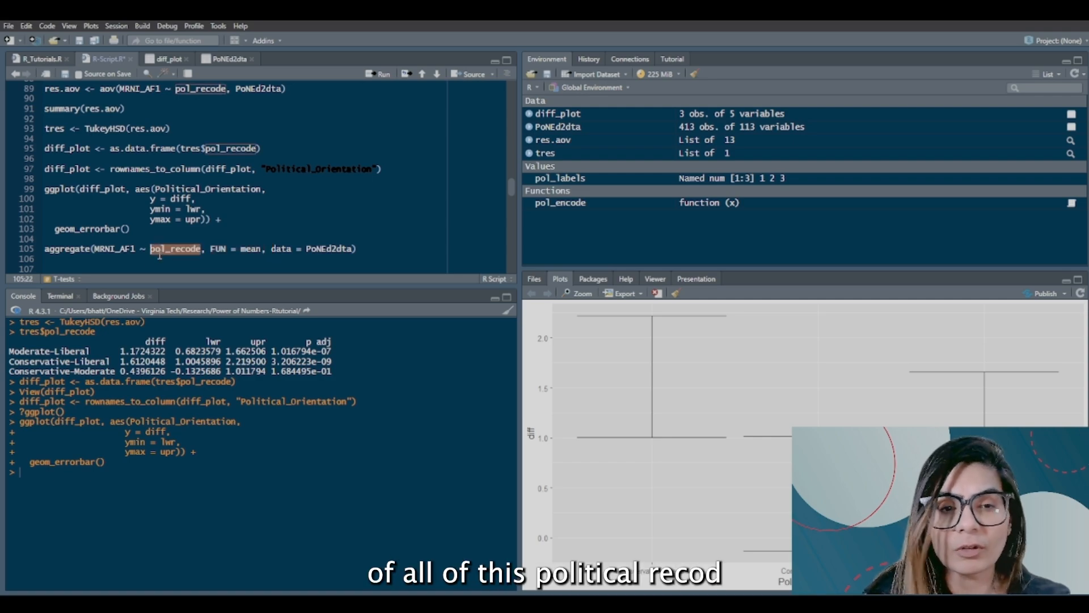
pyautogui.doubleClick(119, 250)
pyautogui.doubleClick(343, 248)
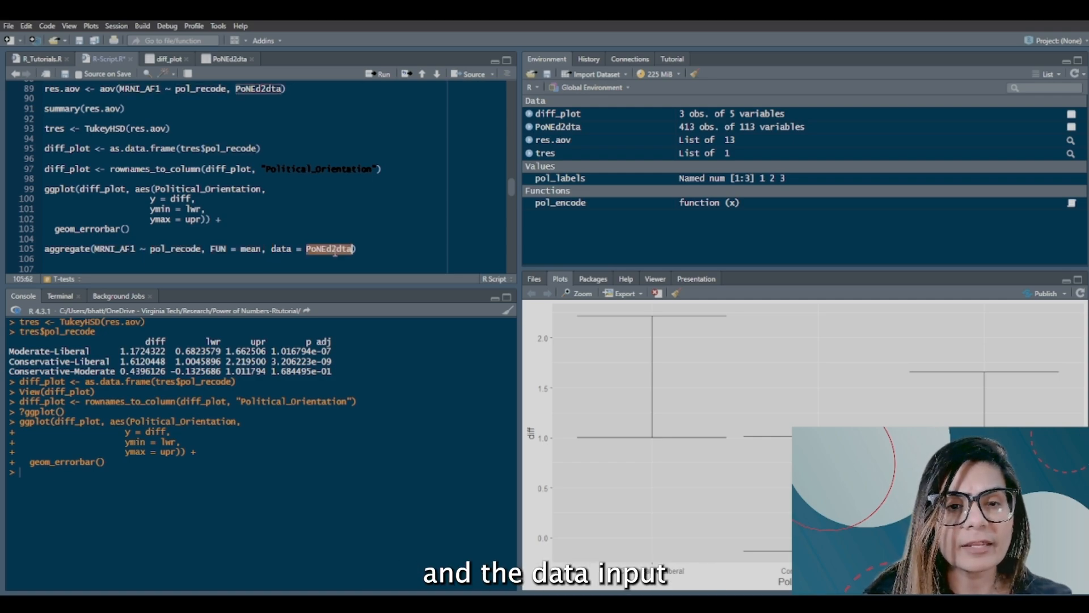
# Step: Run the aggregate line to compute the mean of MRNI_AF1 for each pol_recode group, and save the script
pyautogui.click(44, 250)
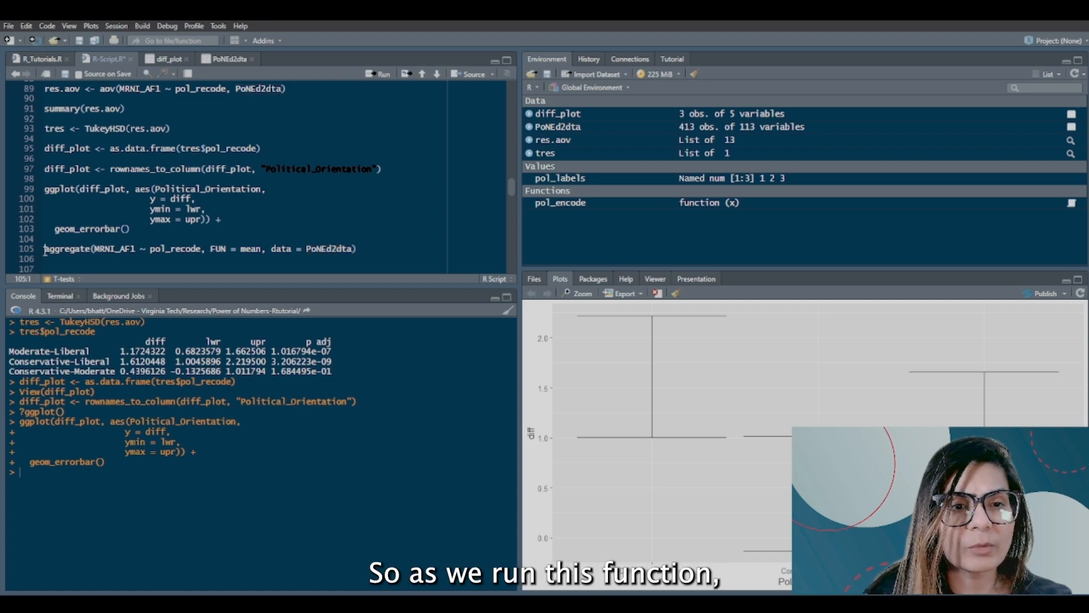
pyautogui.hotkey('ctrl', 'Return')
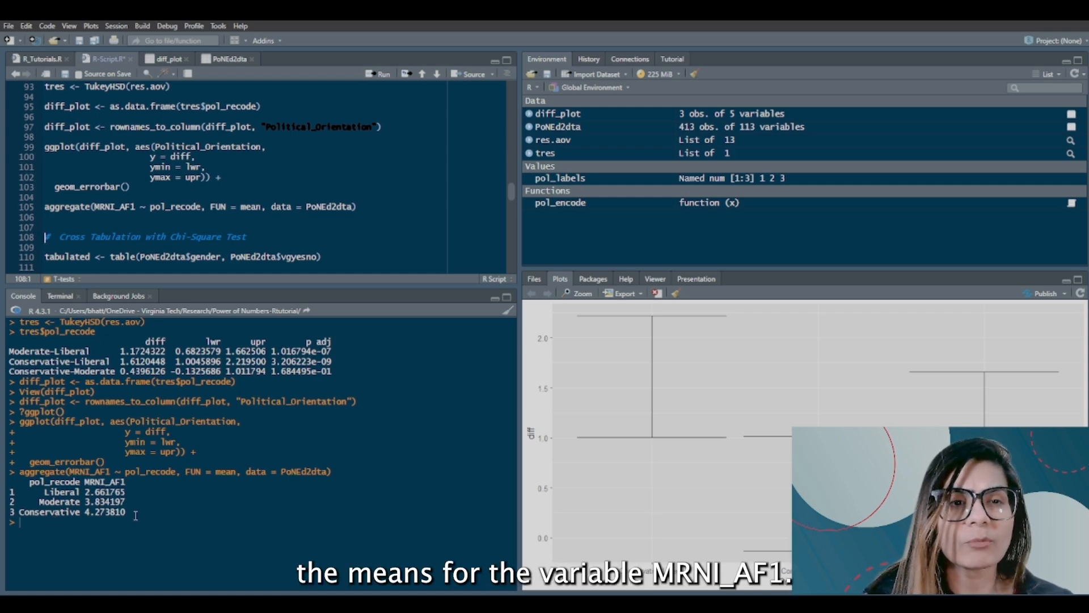
pyautogui.click(65, 73)
pyautogui.scroll(2, 182, 130)
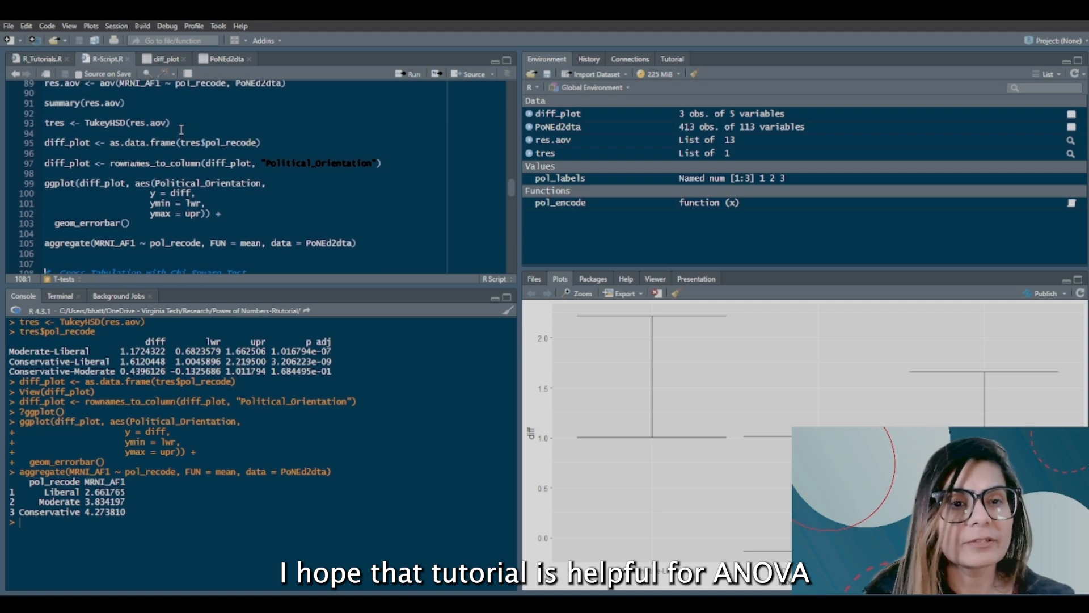
pyautogui.scroll(1, 181, 130)
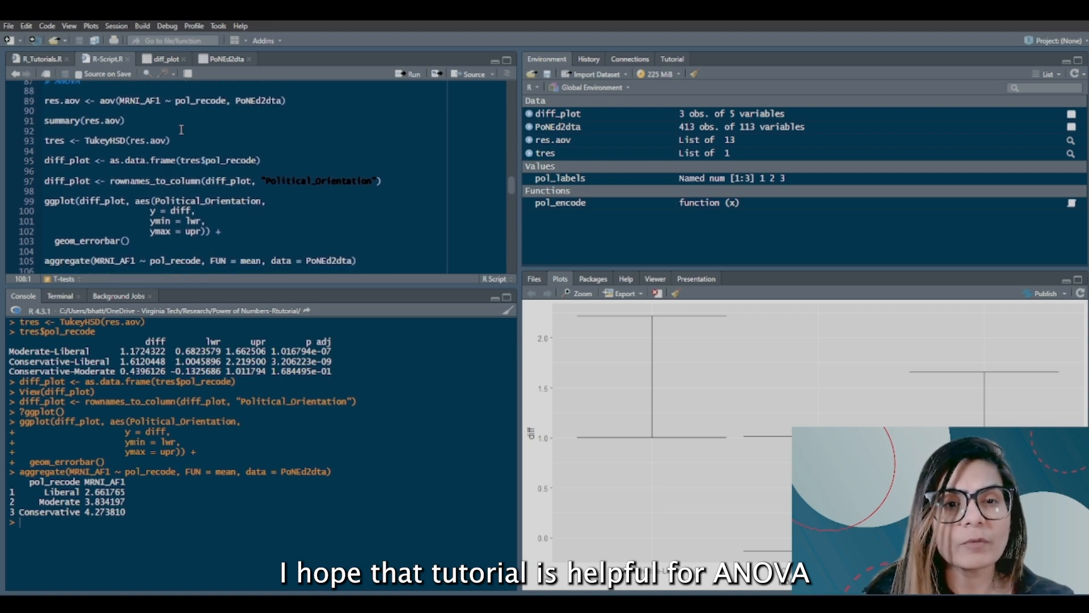